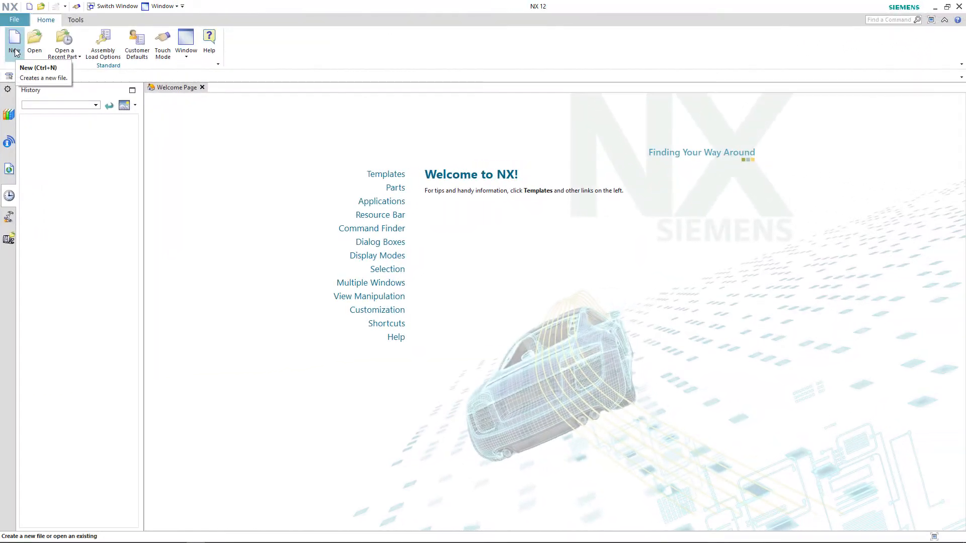
# Create a new part from the millimetre Model template and check the dimensions on the bracket drawing in Adobe Reader.
pyautogui.click(15, 48)
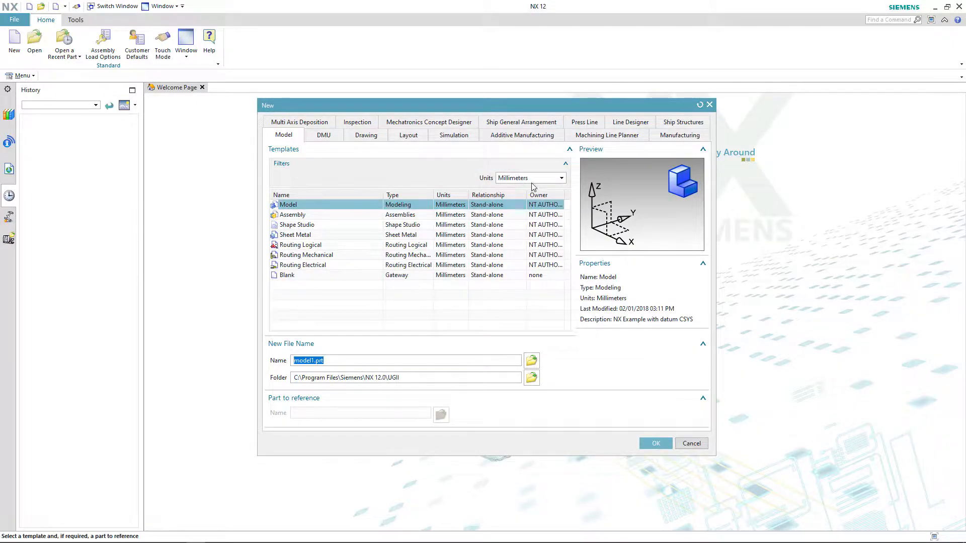
pyautogui.click(658, 445)
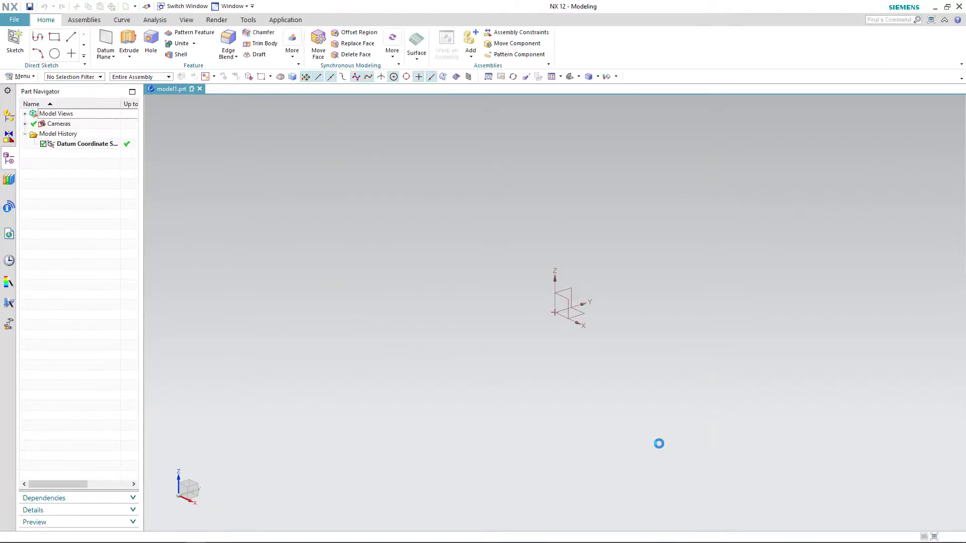
pyautogui.hotkey('alt', 'Tab')
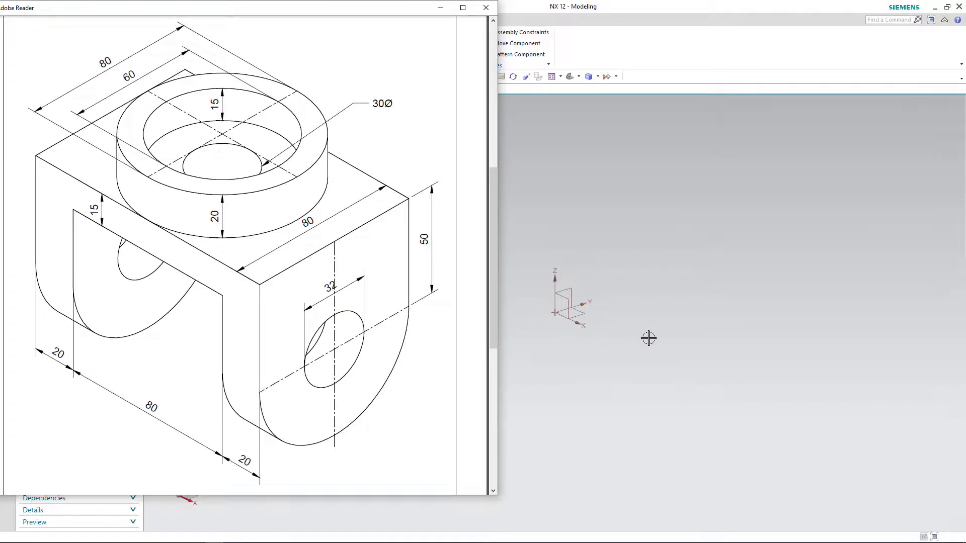
pyautogui.click(644, 295)
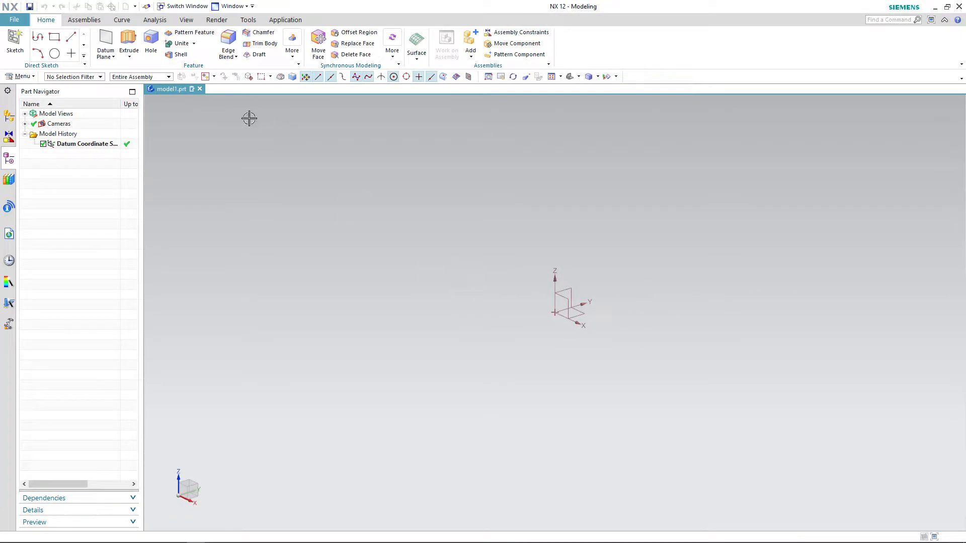
# Start an Extrude and open a new section sketch on the default horizontal XY plane.
pyautogui.click(126, 44)
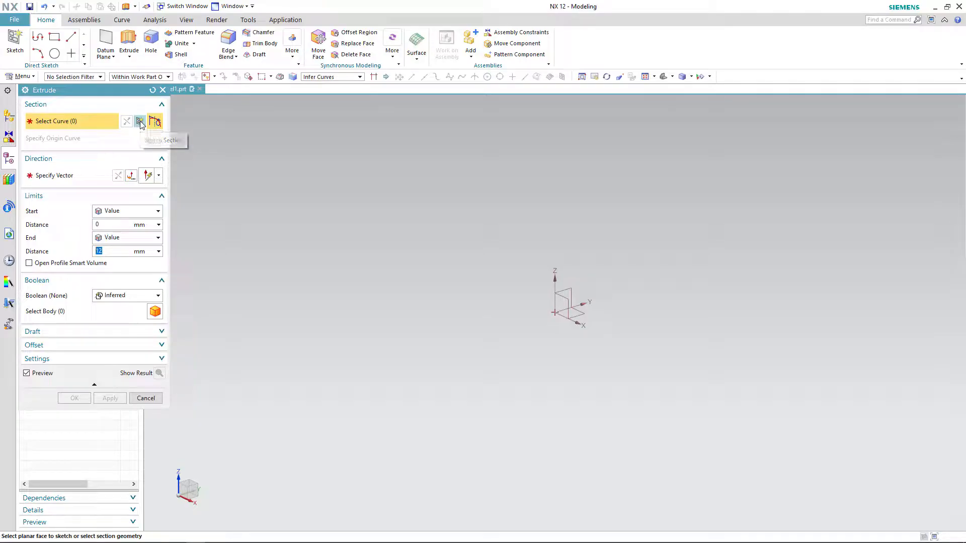
pyautogui.click(140, 121)
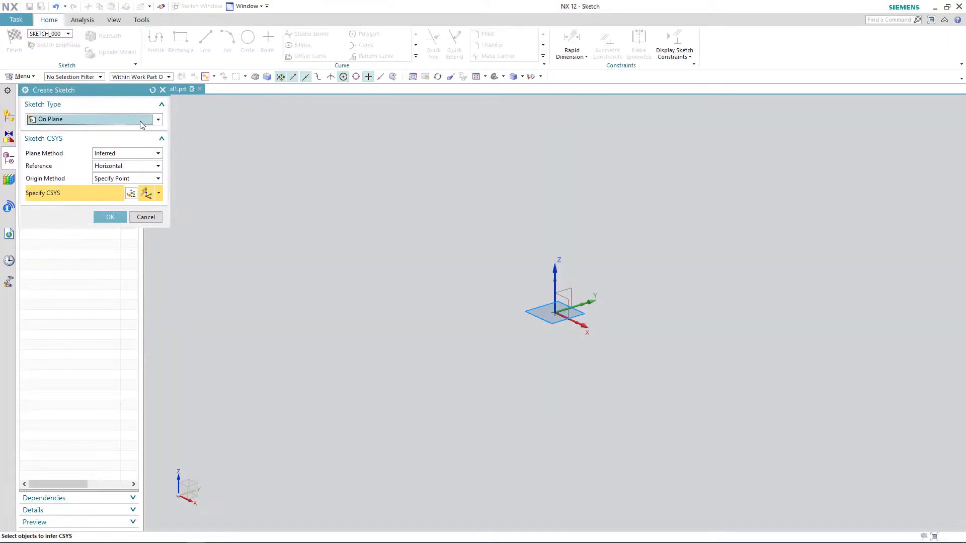
pyautogui.click(111, 219)
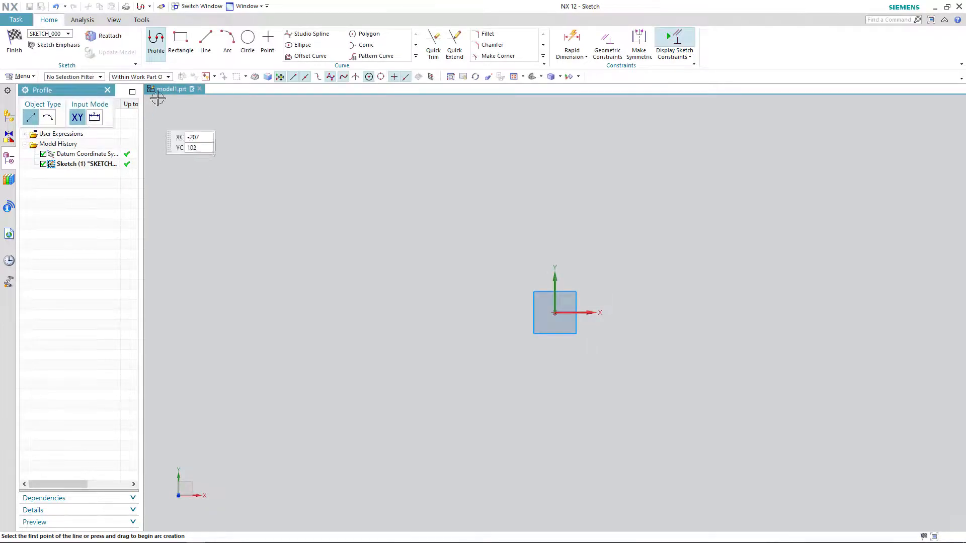
# Sketch a from-centre rectangle on the sketch origin, 120 mm wide and 80 mm high at angle 0.
pyautogui.click(185, 44)
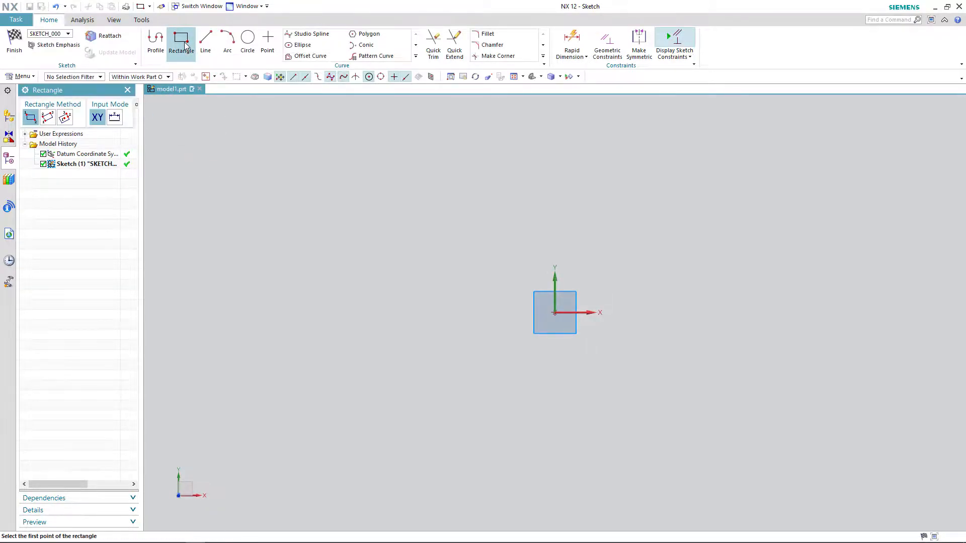
pyautogui.click(65, 117)
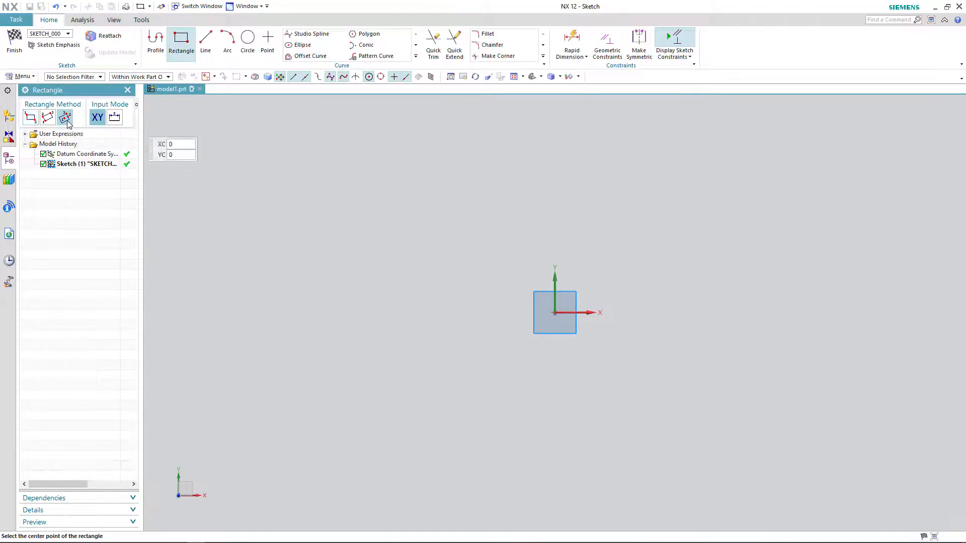
pyautogui.click(555, 312)
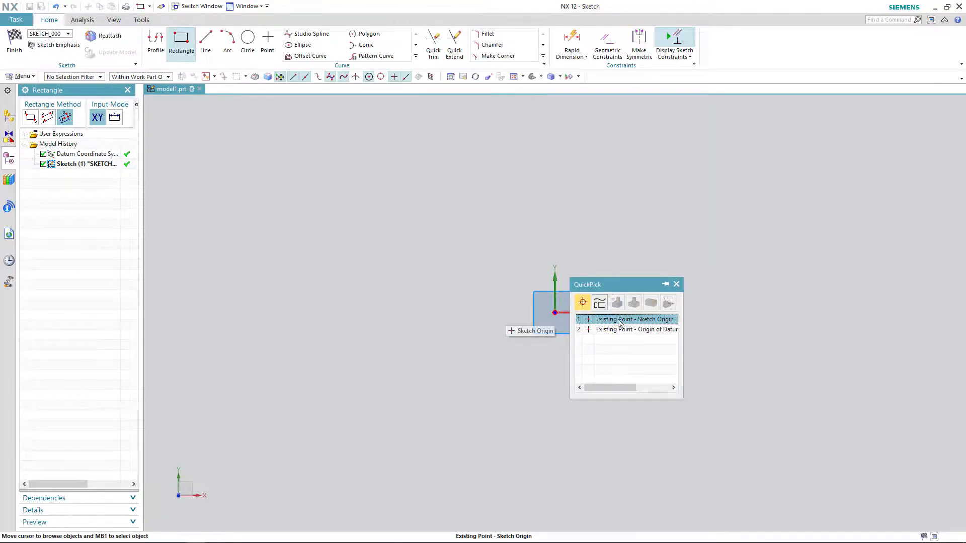
pyautogui.click(635, 321)
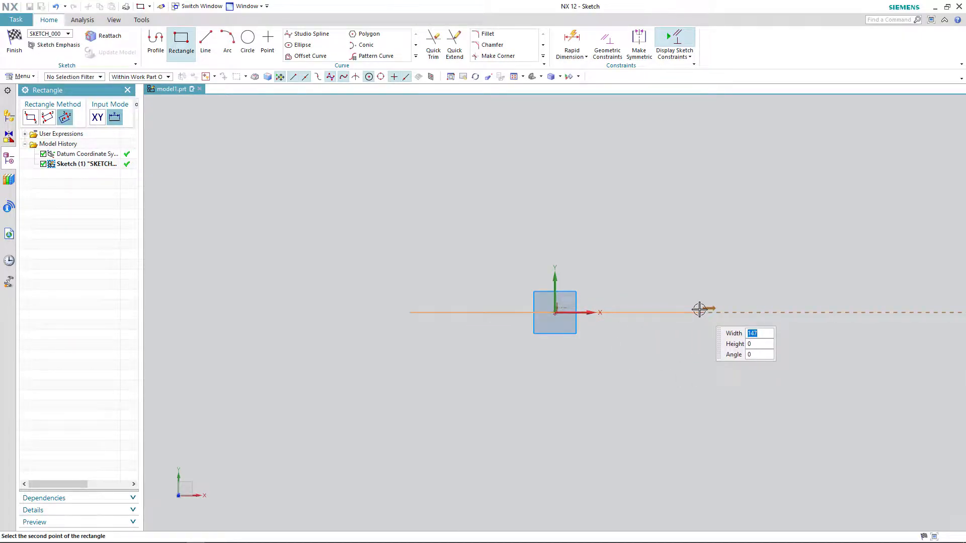
pyautogui.write('120')
pyautogui.press('Tab')
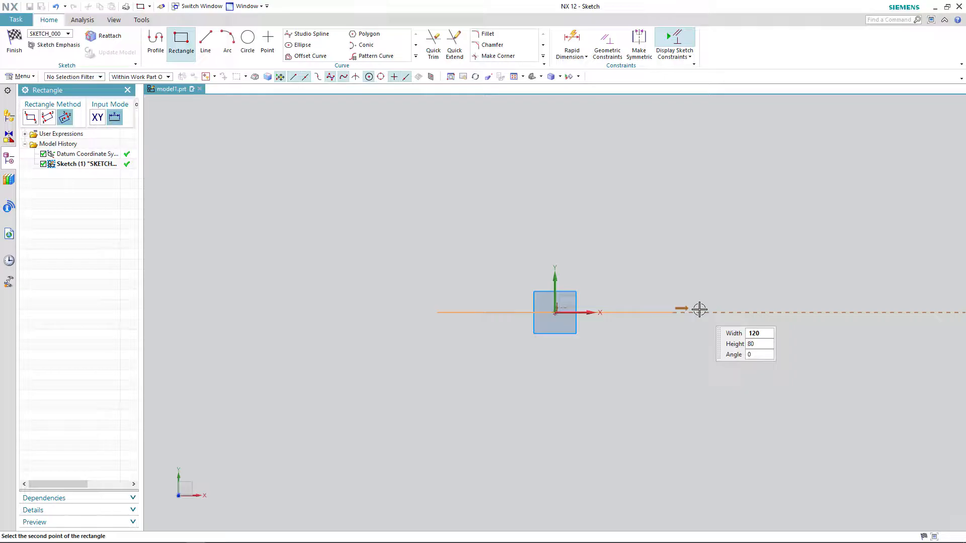
pyautogui.write('80')
pyautogui.press('Tab')
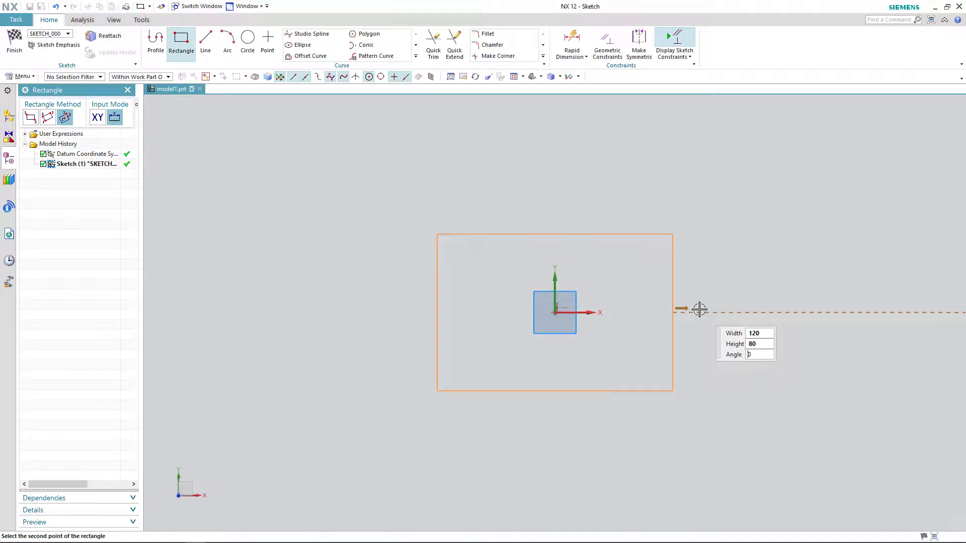
pyautogui.press('Return')
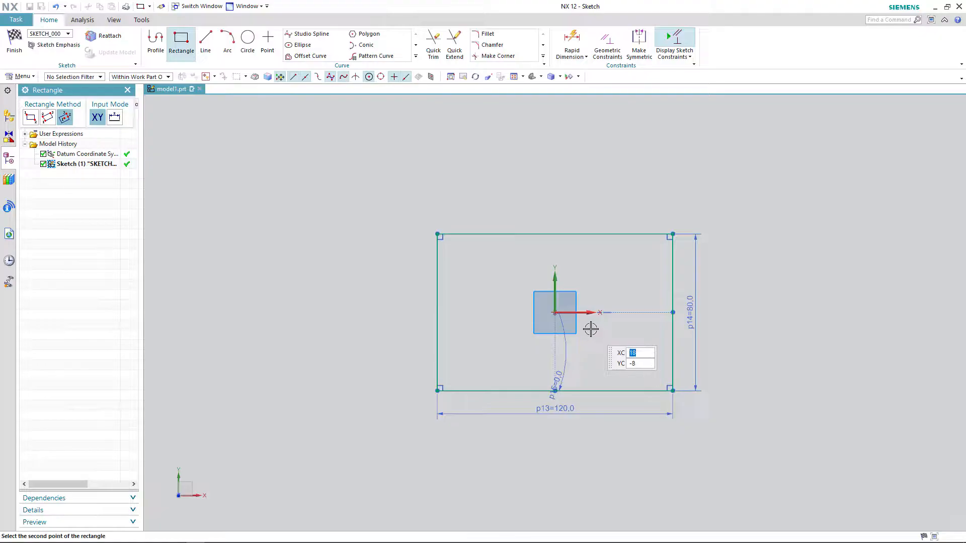
# Finish the sketch and extrude the rectangle to an end distance of 15 mm.
pyautogui.rightClick(591, 331)
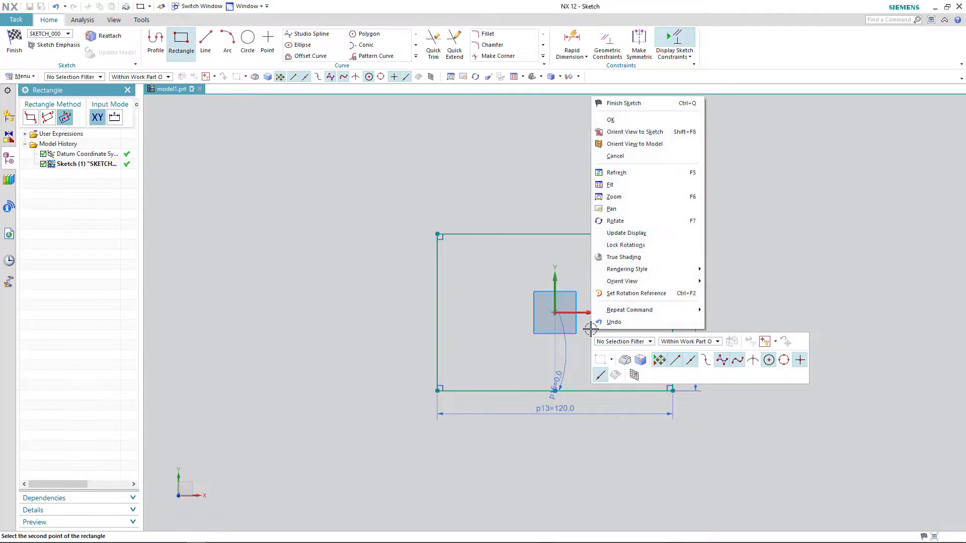
pyautogui.click(624, 103)
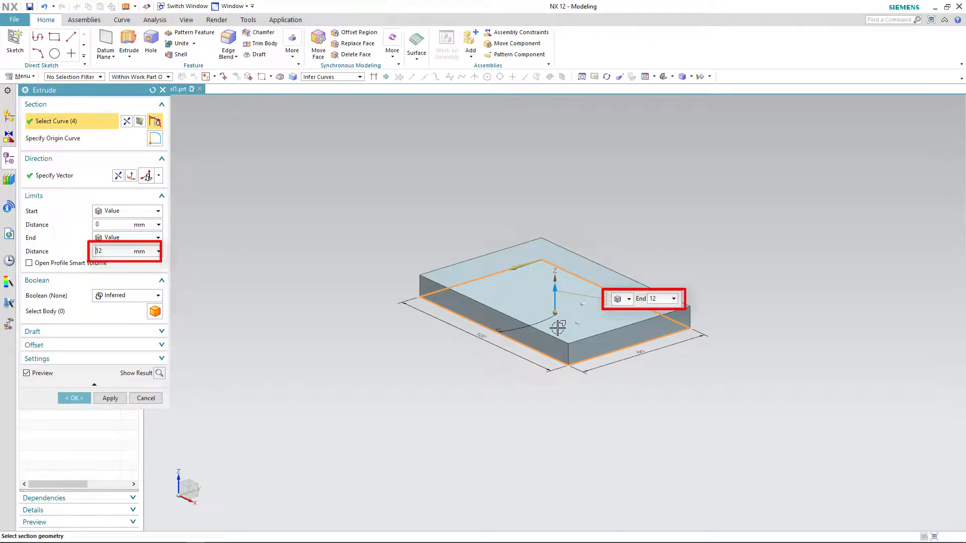
pyautogui.write('15')
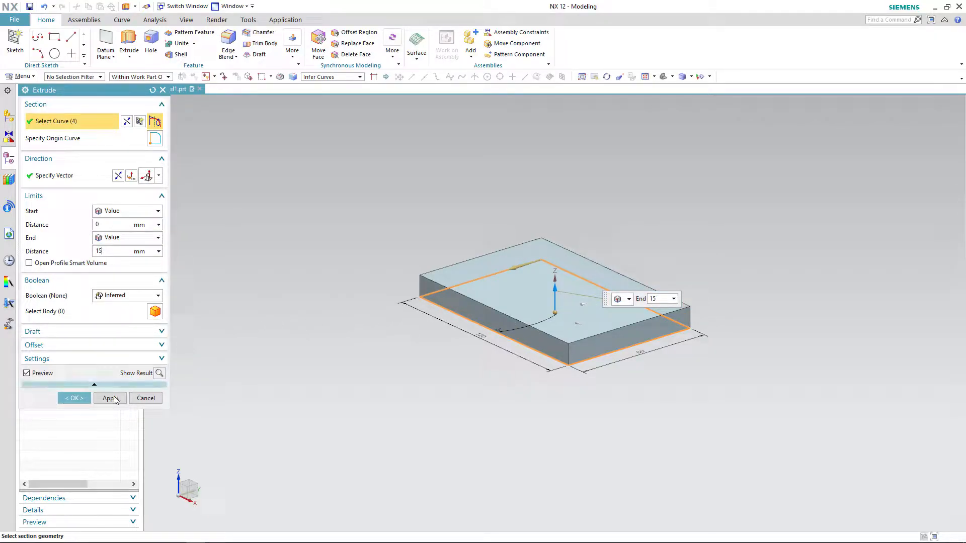
pyautogui.click(80, 400)
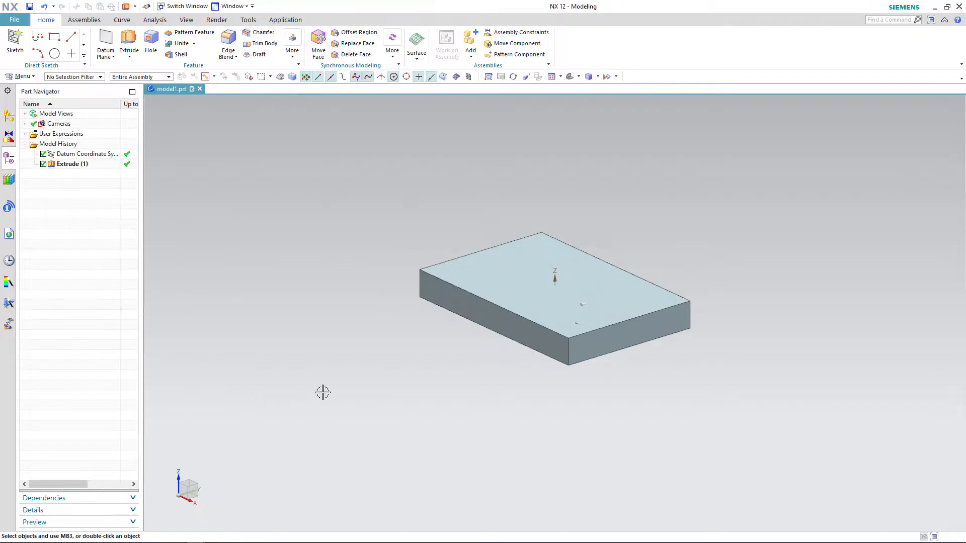
# Check the bracket drawing and start an Extrude with a section sketch on the plate's front 80 mm end face.
pyautogui.hotkey('alt', 'Tab')
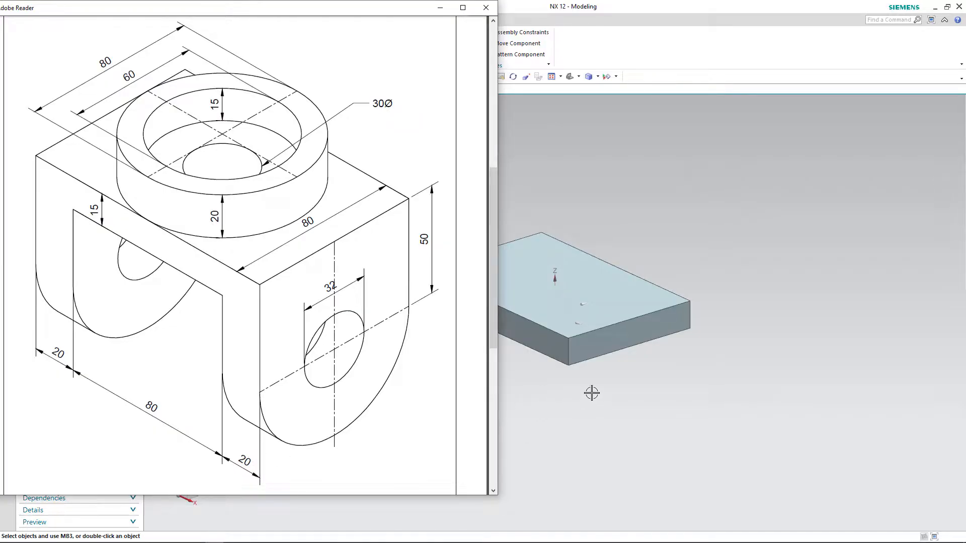
pyautogui.click(639, 379)
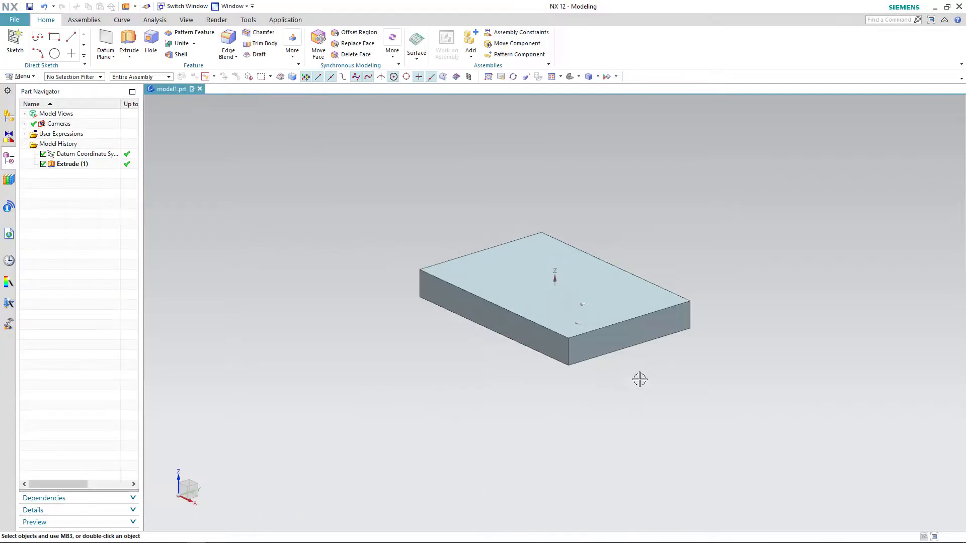
pyautogui.click(129, 39)
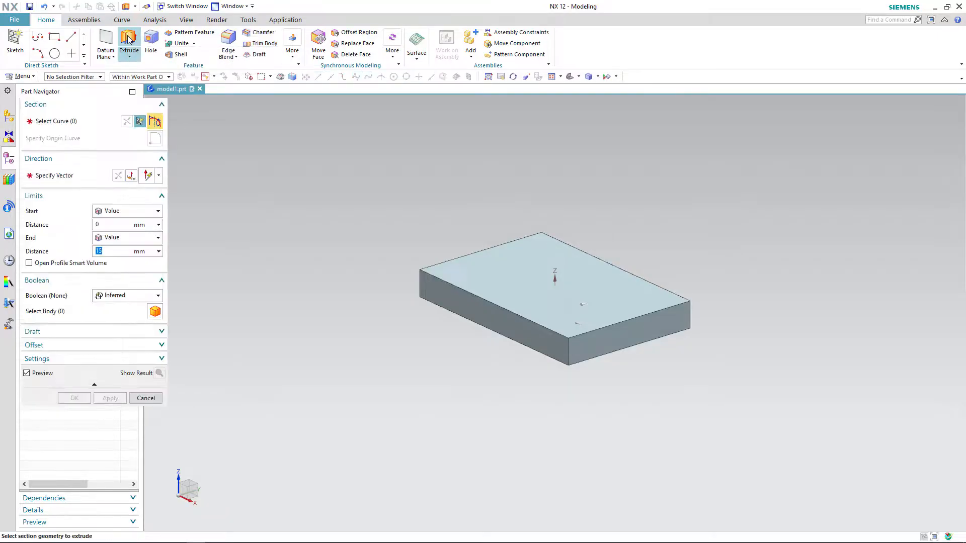
pyautogui.click(139, 122)
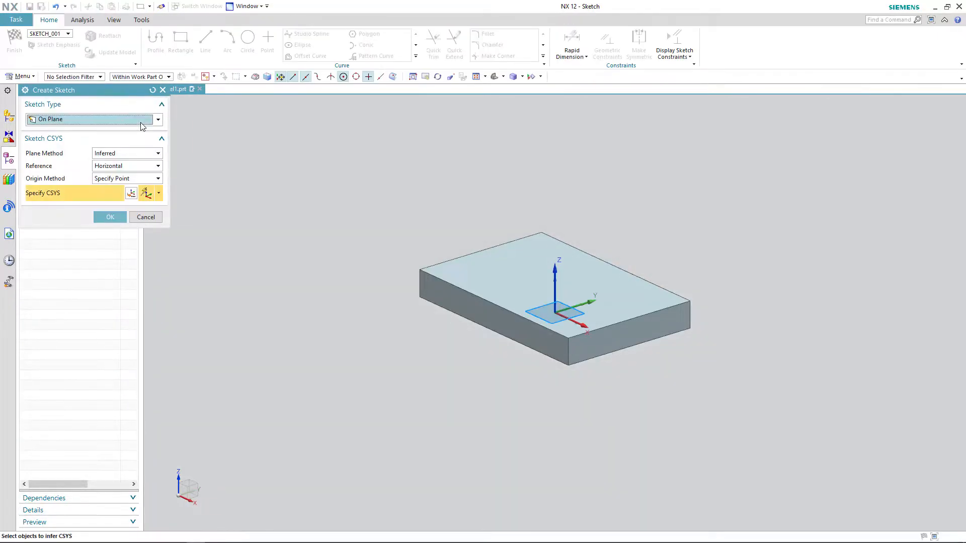
pyautogui.click(624, 339)
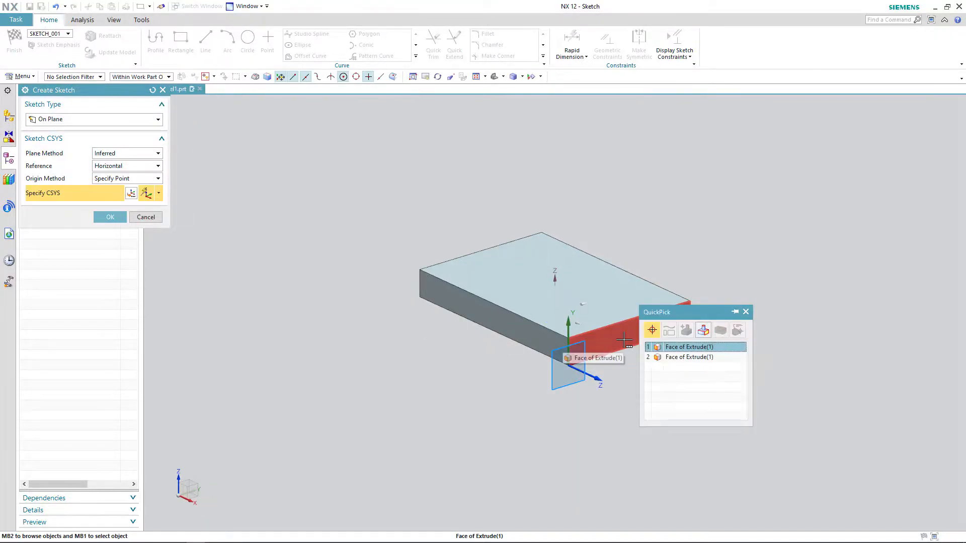
pyautogui.click(699, 351)
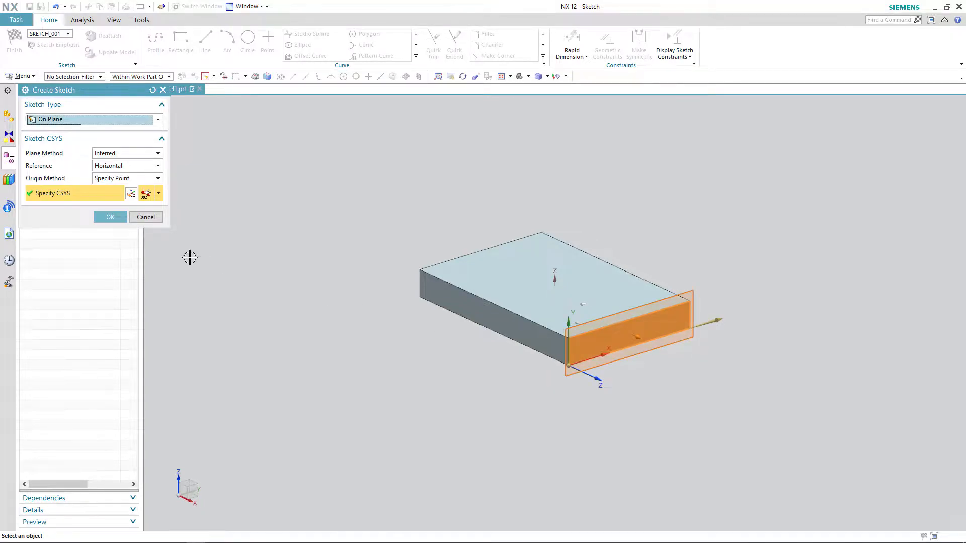
pyautogui.click(107, 217)
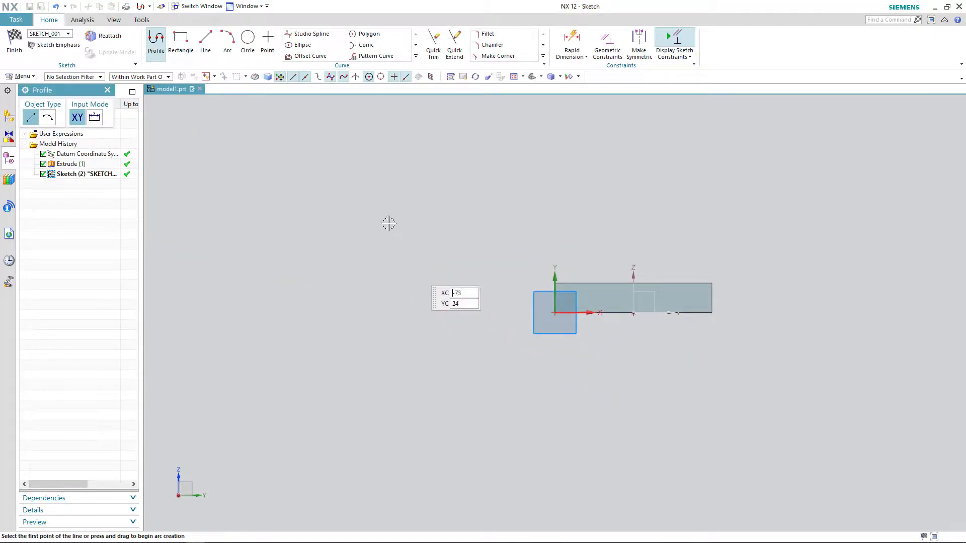
# Sketch a two-point rectangle from the sketch origin, 80 mm wide and extending 35 mm below the plate's bottom edge.
pyautogui.click(175, 44)
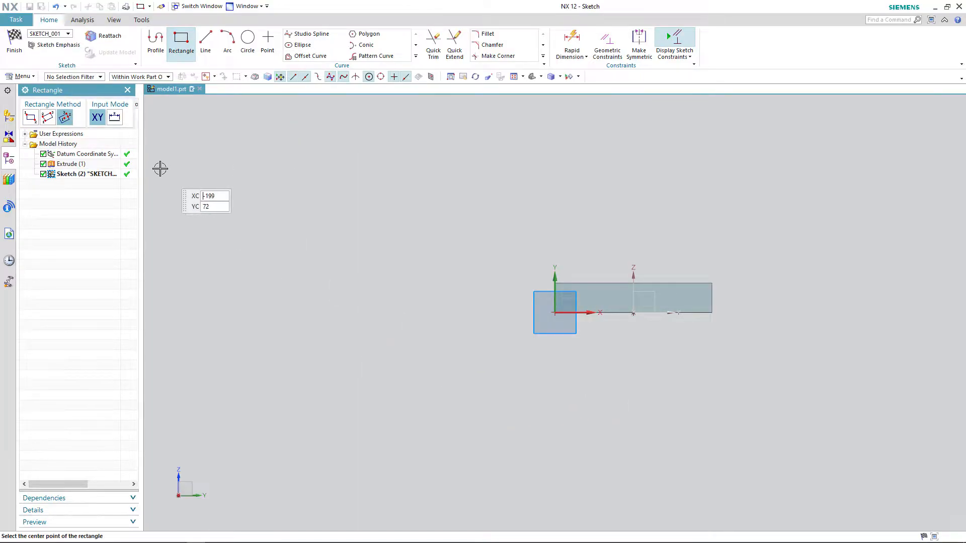
pyautogui.click(31, 118)
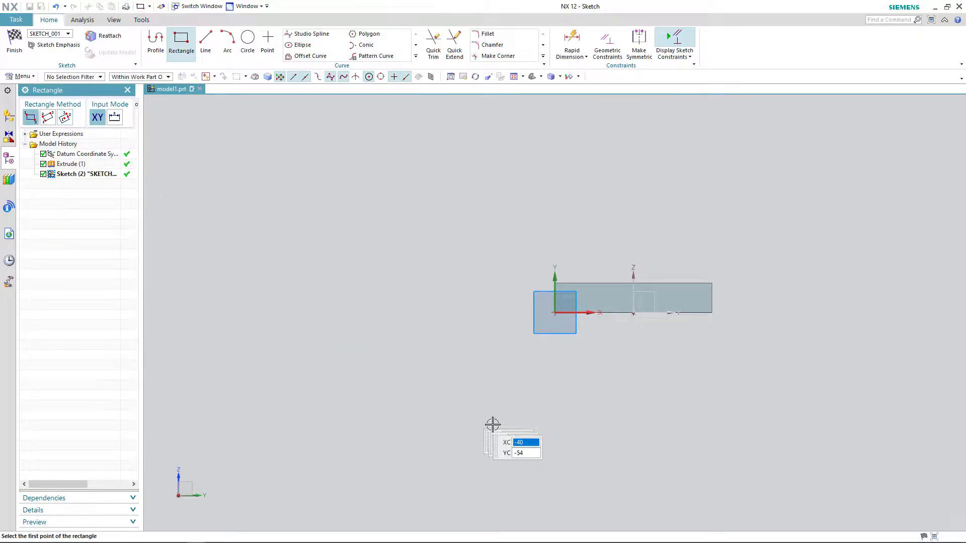
pyautogui.click(555, 312)
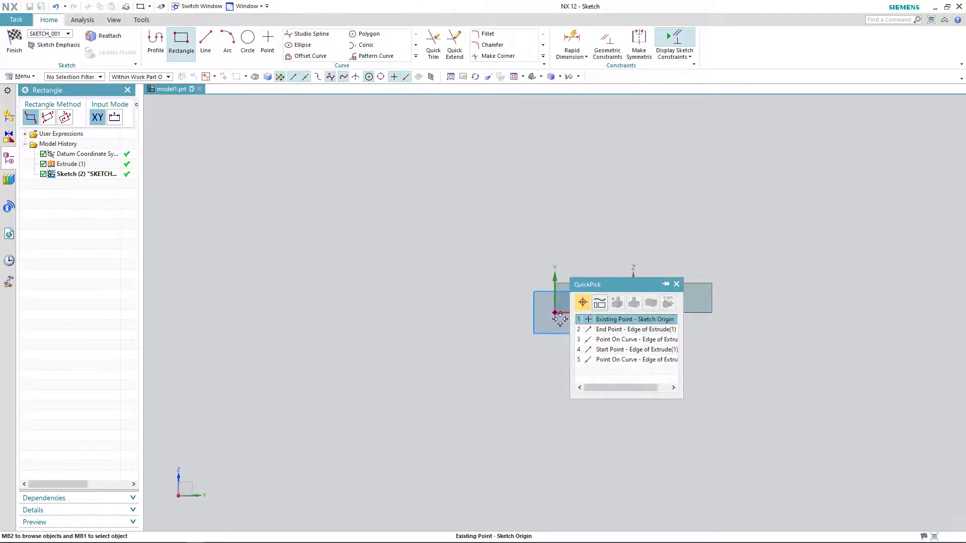
pyautogui.click(626, 324)
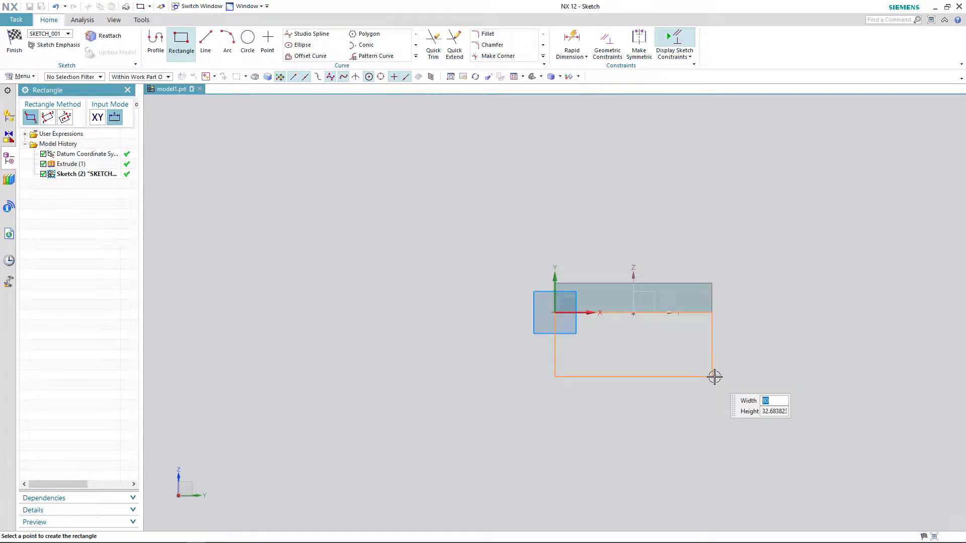
pyautogui.press('Tab')
pyautogui.press('Tab')
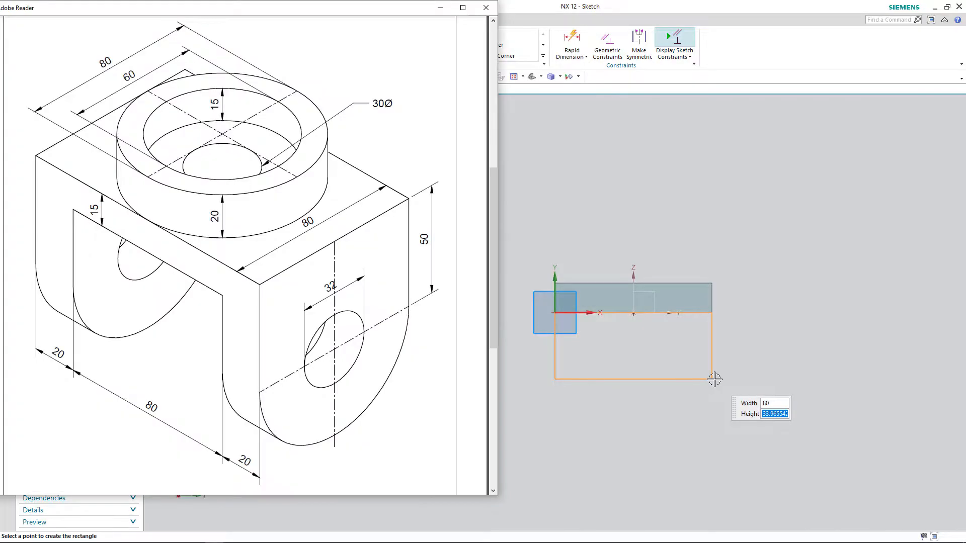
pyautogui.write('7.5')
pyautogui.press('Tab')
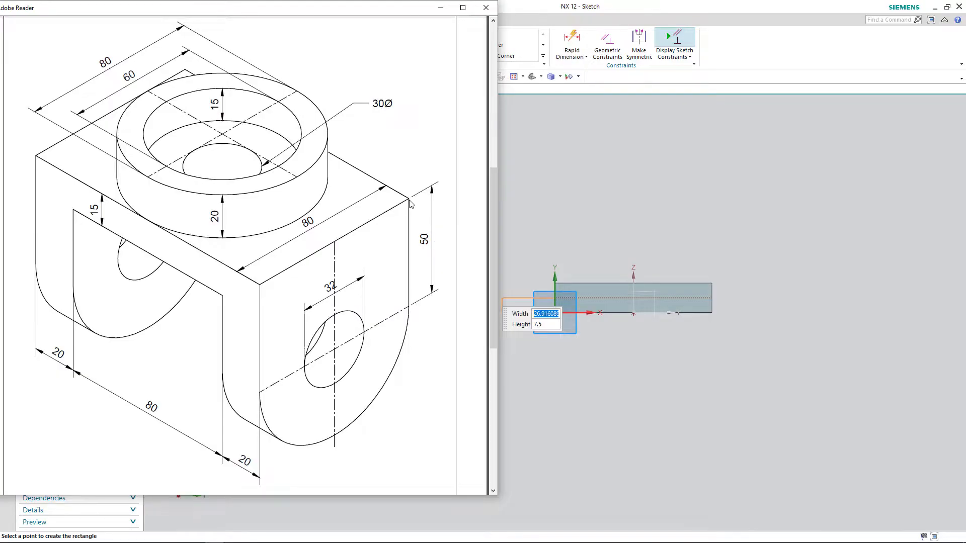
pyautogui.write('80')
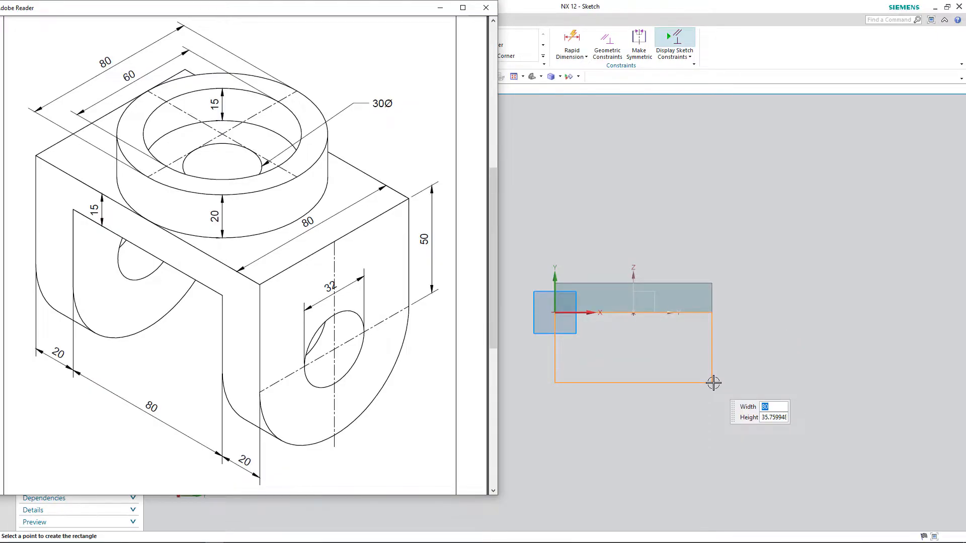
pyautogui.click(737, 9)
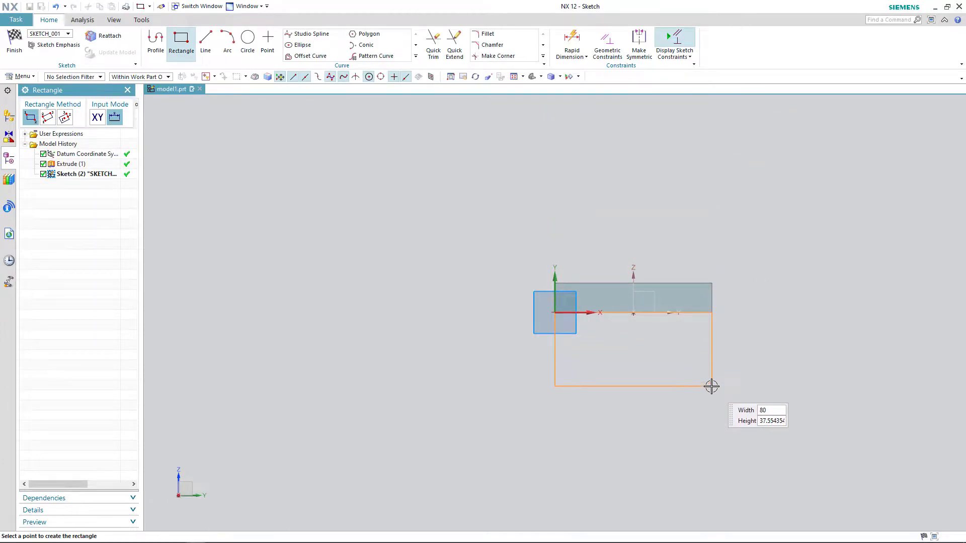
pyautogui.press('Tab')
pyautogui.write('3')
pyautogui.press('Tab')
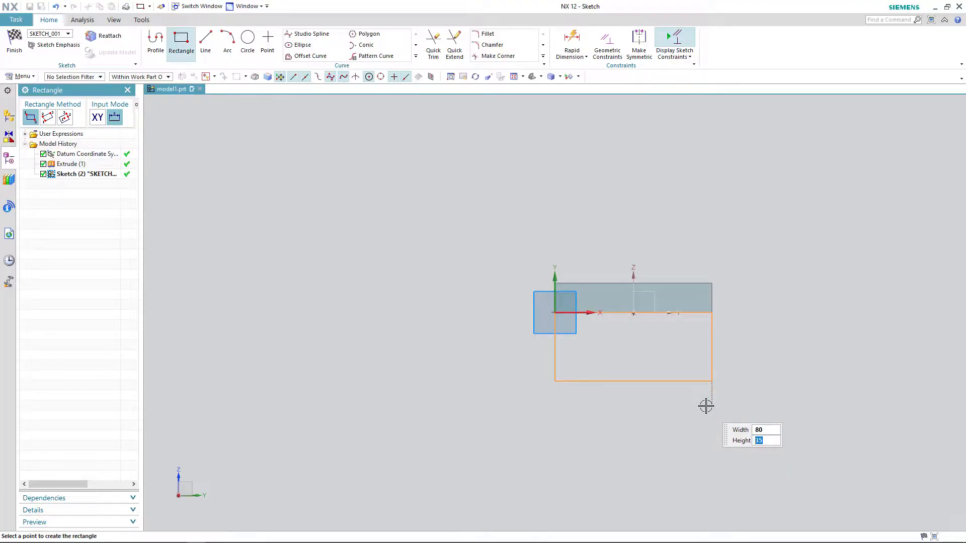
pyautogui.click(706, 406)
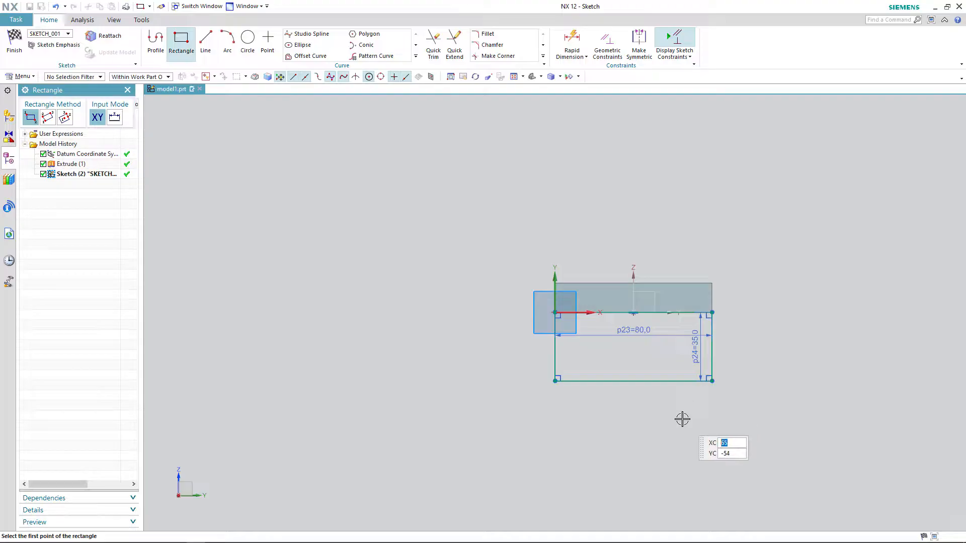
# Sketch an 80 mm diameter circle centred on the midpoint of the rectangle's lower edge and passing through its lower corner.
pyautogui.click(247, 48)
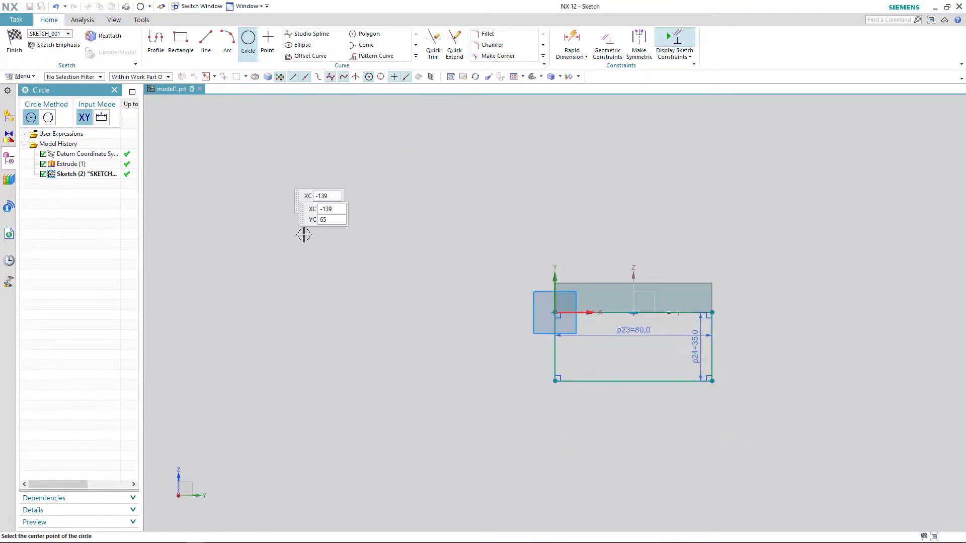
pyautogui.click(634, 381)
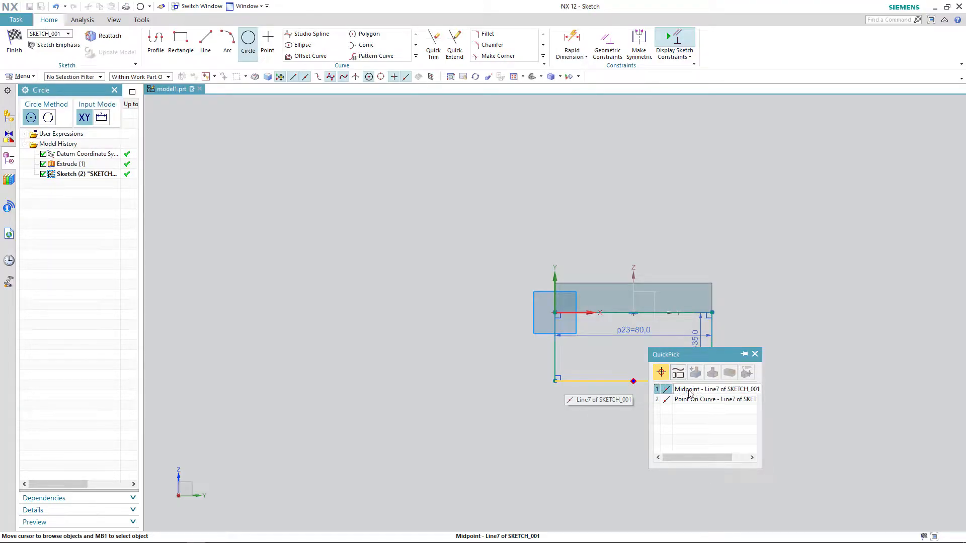
pyautogui.click(690, 391)
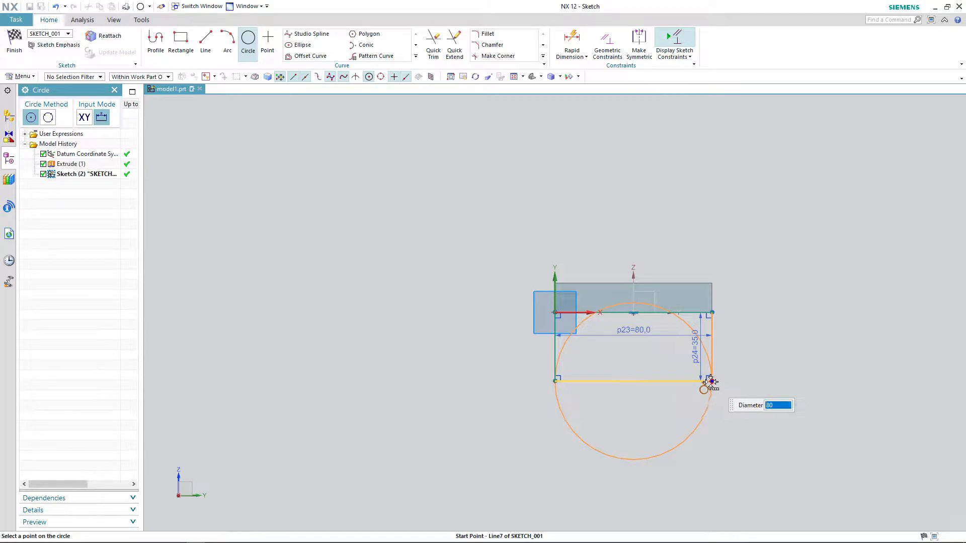
pyautogui.click(711, 381)
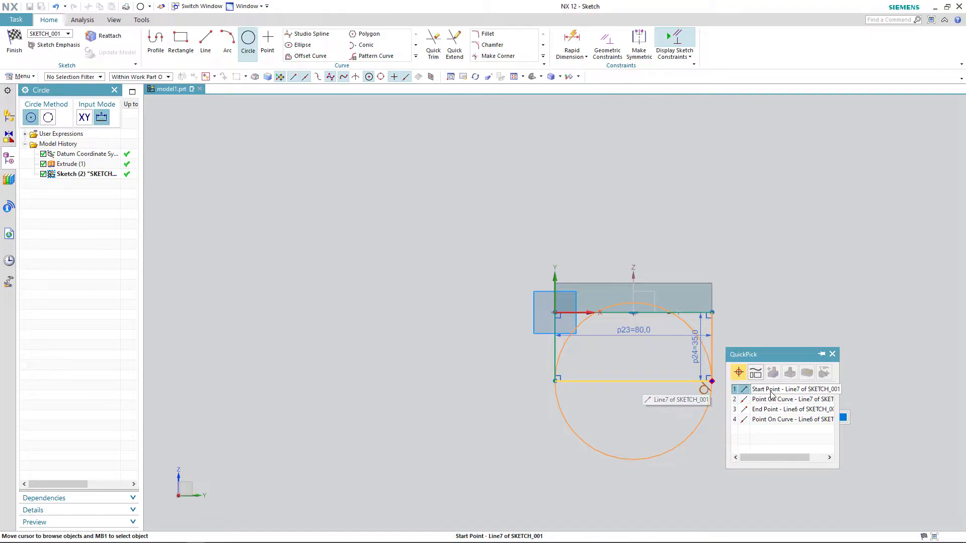
pyautogui.click(775, 390)
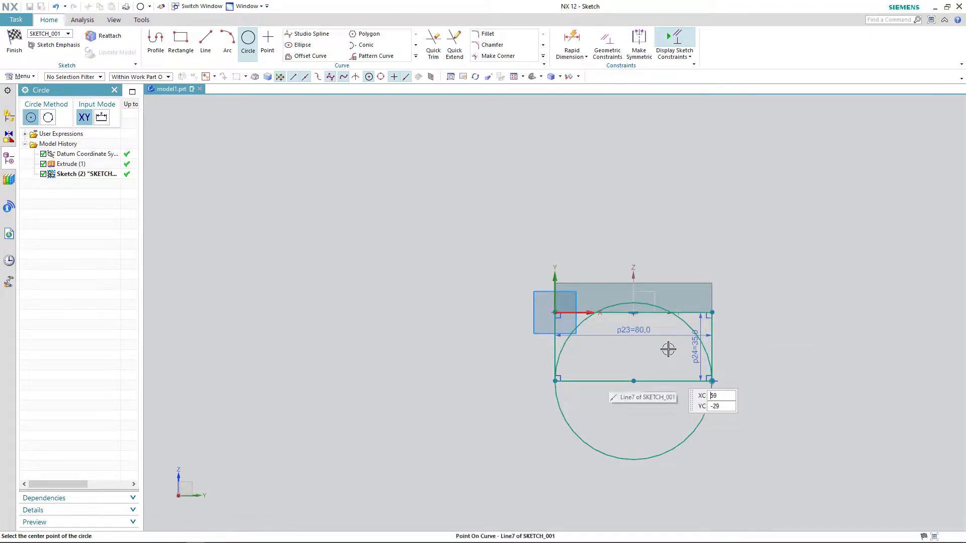
# Finish the sketch and extrude the rounded leg 15 mm in the reversed direction under the plate, uniting it with the plate.
pyautogui.rightClick(754, 186)
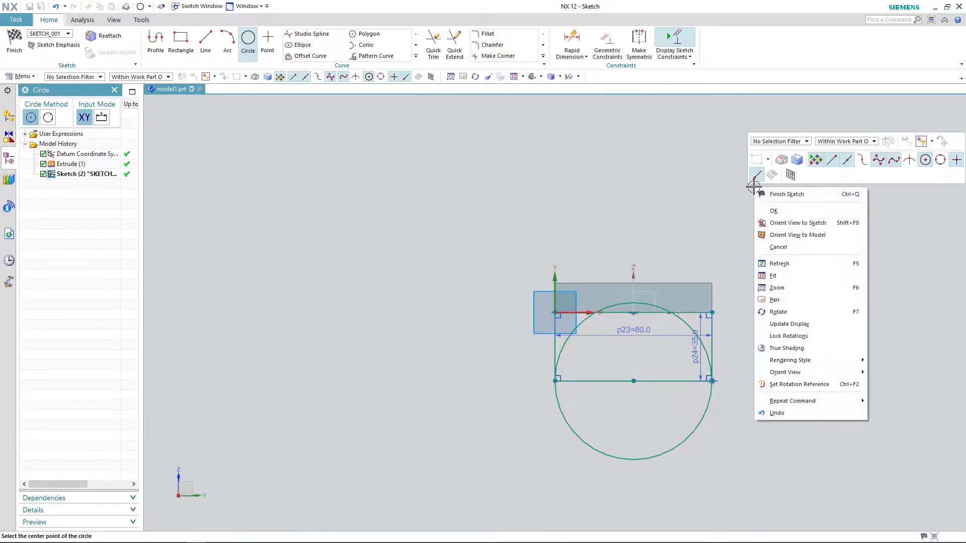
pyautogui.click(796, 200)
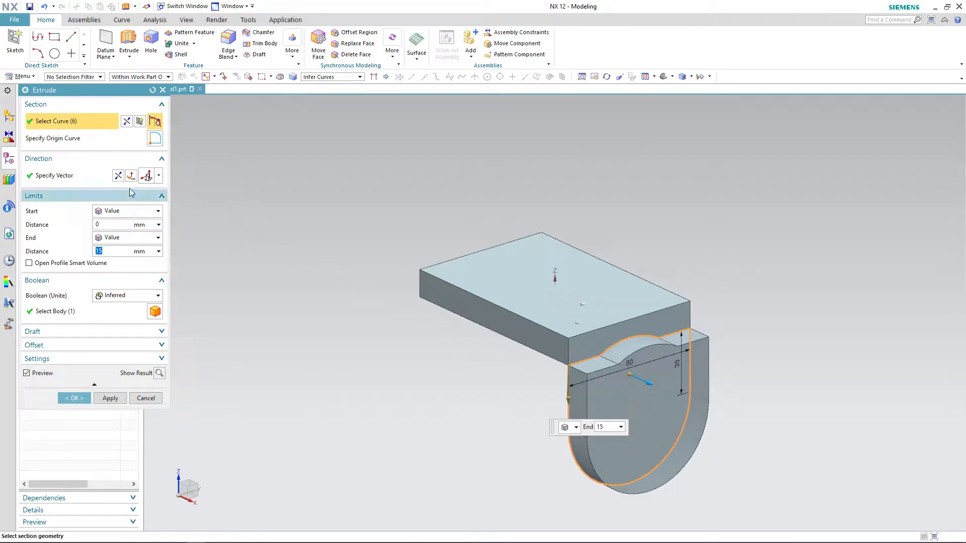
pyautogui.click(118, 176)
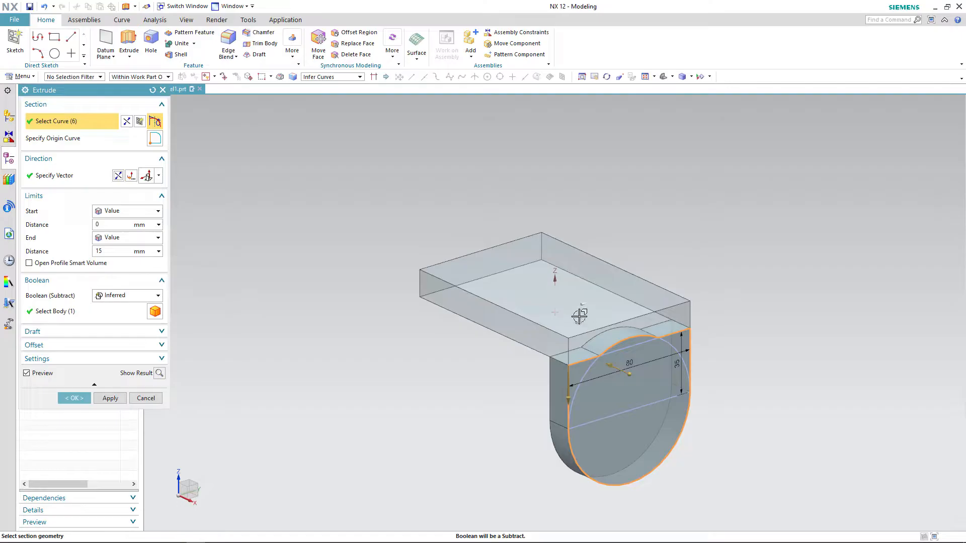
pyautogui.click(159, 297)
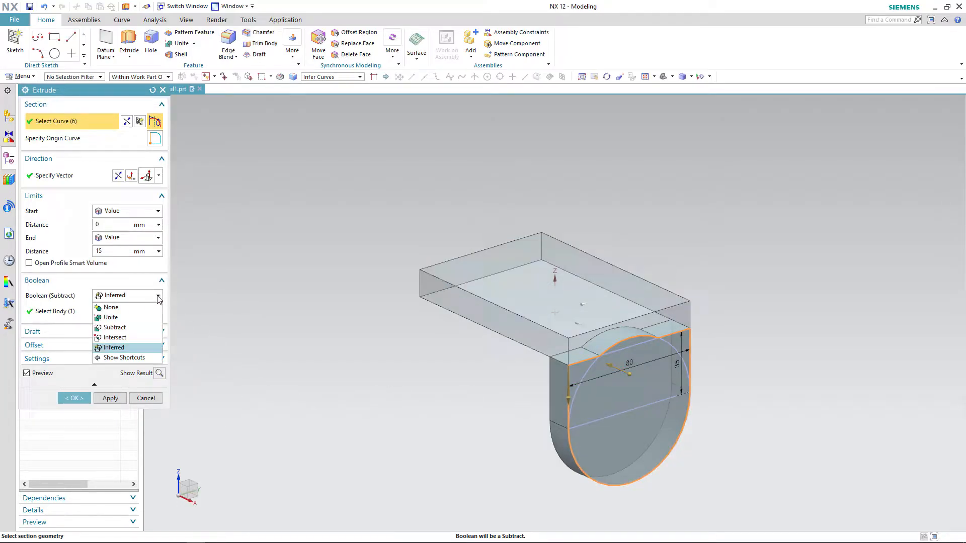
pyautogui.click(111, 317)
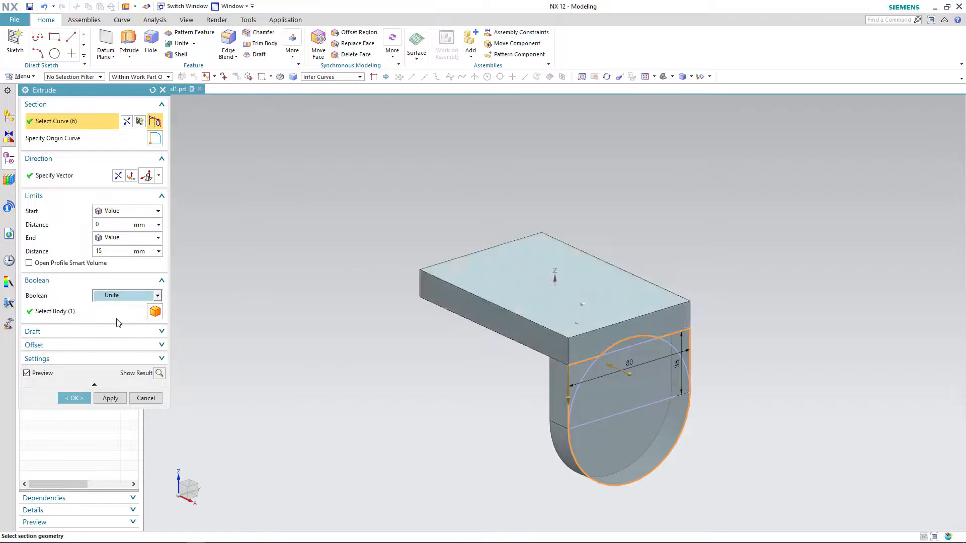
pyautogui.click(75, 399)
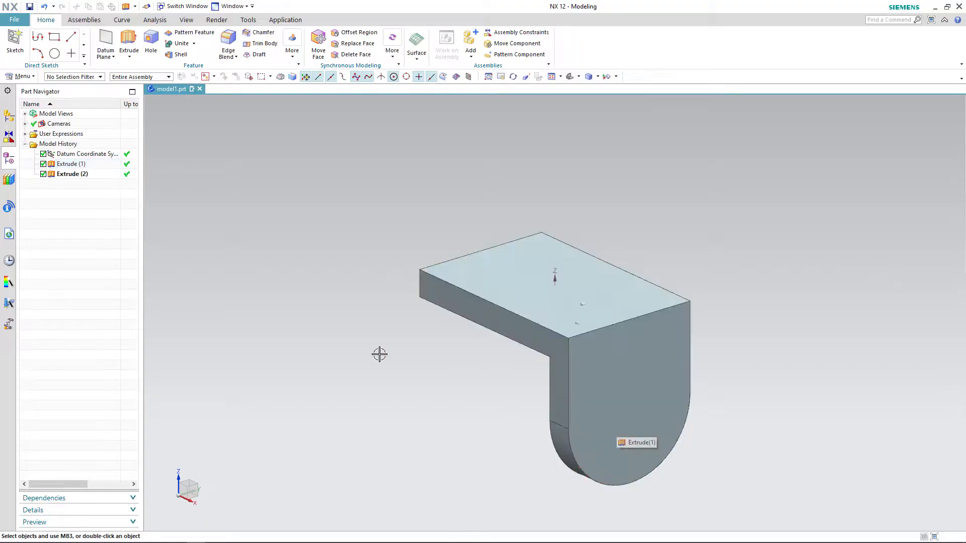
# Start an Extrude with a section sketch on the outer face of the rounded leg.
pyautogui.click(125, 43)
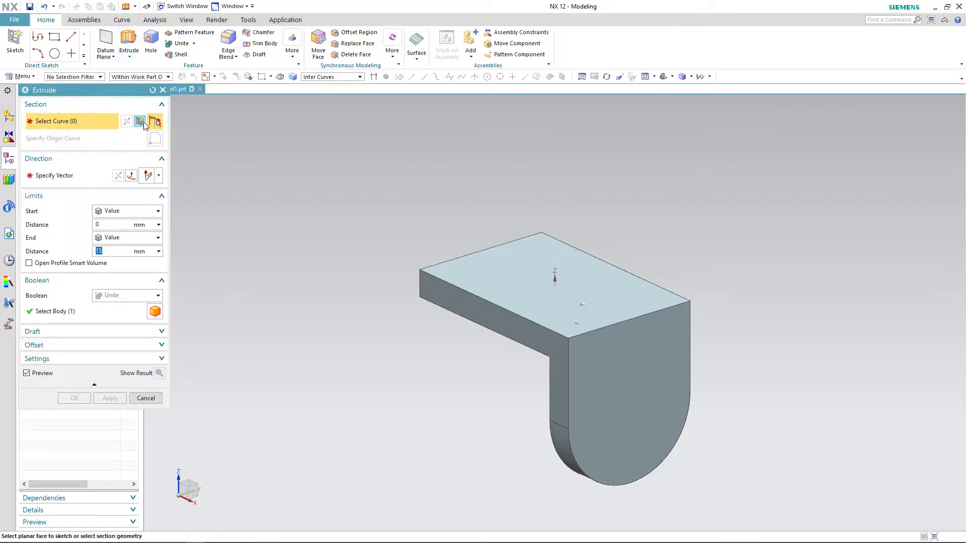
pyautogui.click(143, 122)
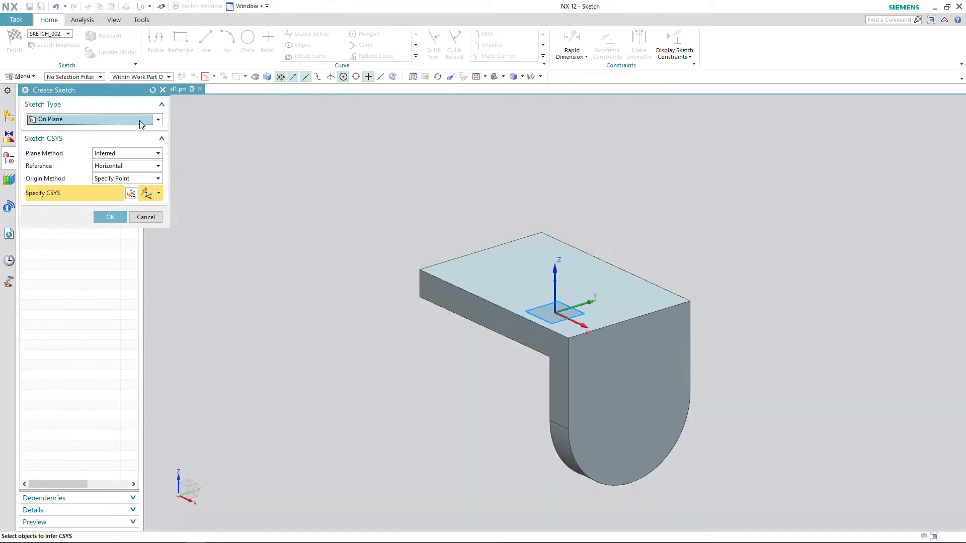
pyautogui.click(633, 404)
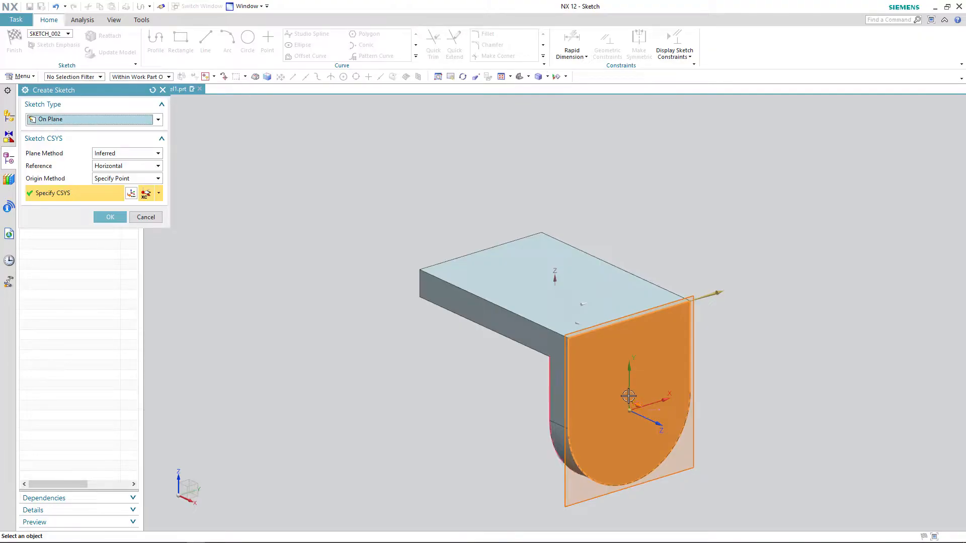
pyautogui.middleClick(628, 396)
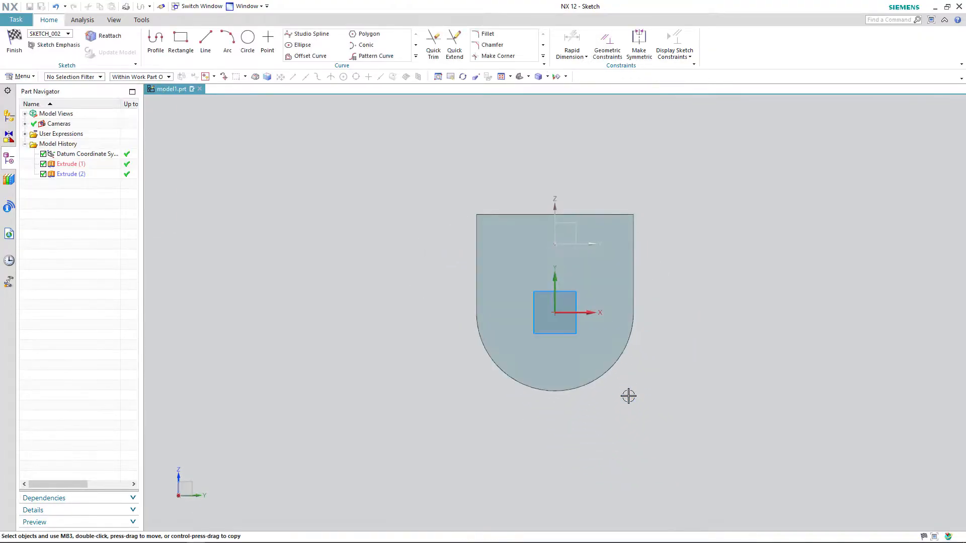
# Sketch a 32 mm diameter circle centred on the sketch origin.
pyautogui.click(249, 45)
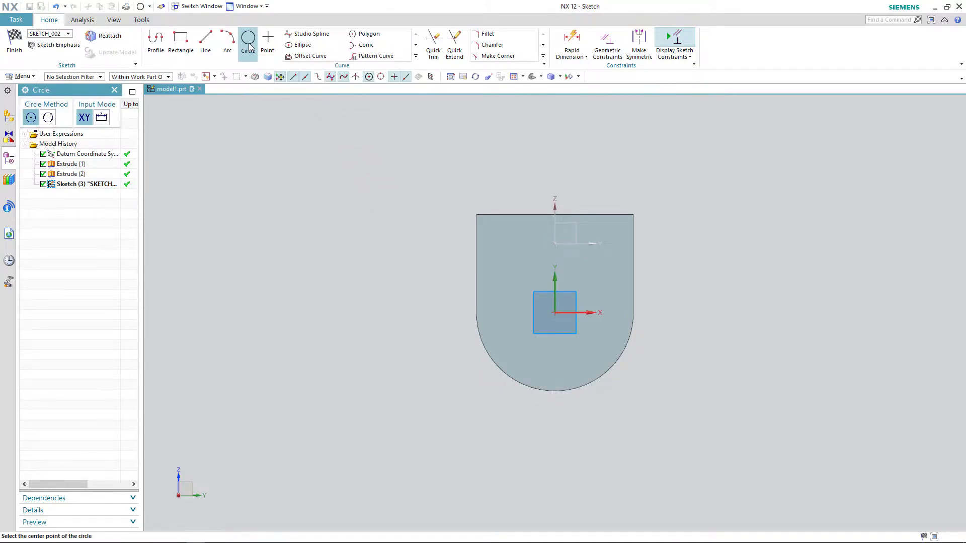
pyautogui.click(555, 312)
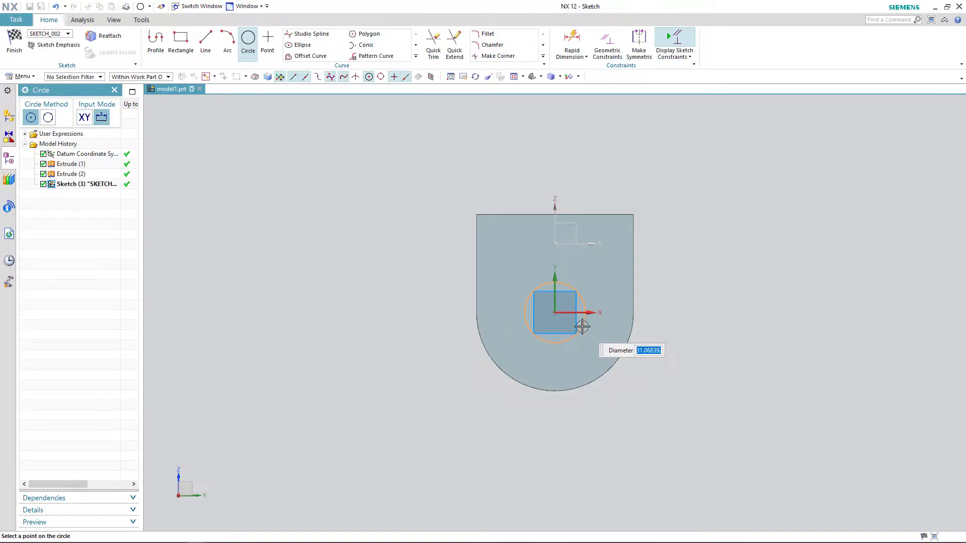
pyautogui.write('3')
pyautogui.press('Return')
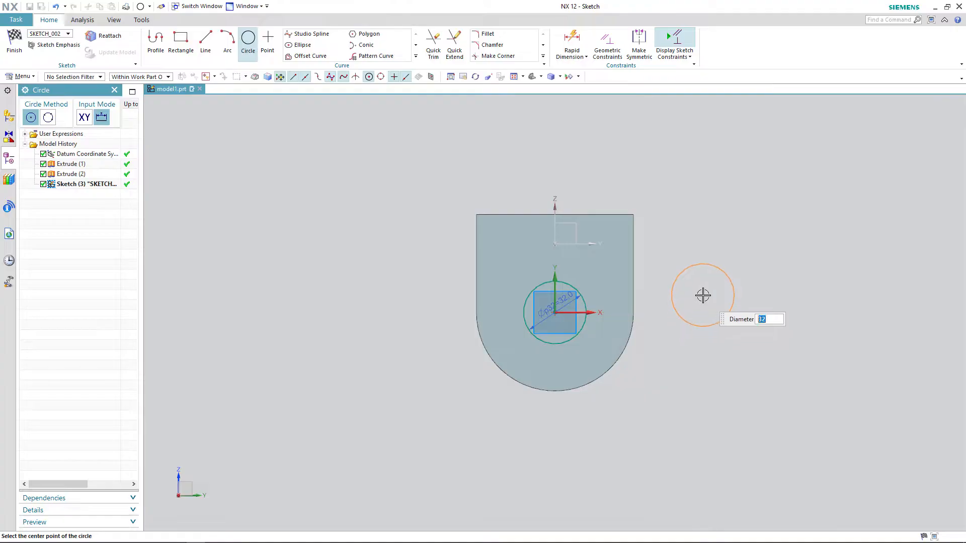
pyautogui.press('Escape')
# Finish the sketch and extrude the circle 15 mm in the reversed direction into the leg, subtracting it from the body.
pyautogui.rightClick(703, 334)
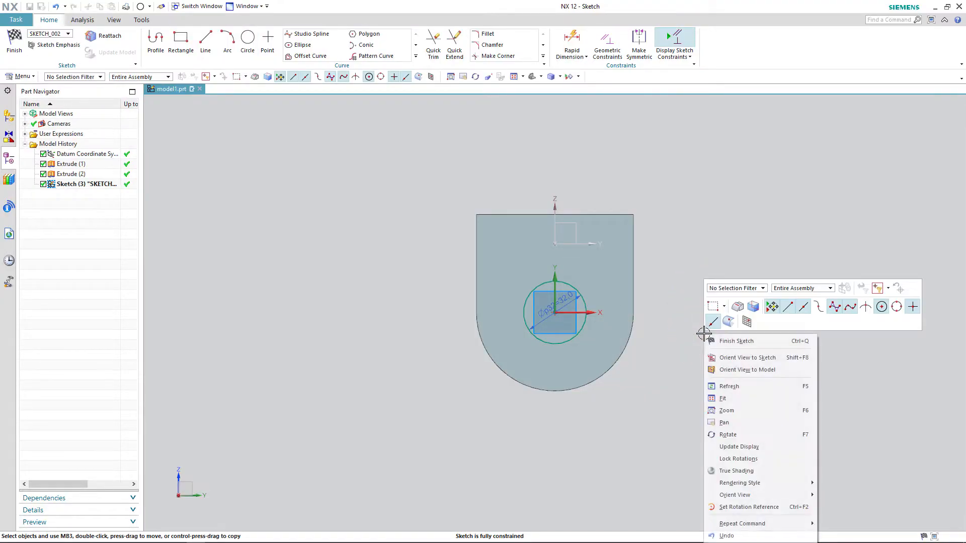
pyautogui.click(735, 341)
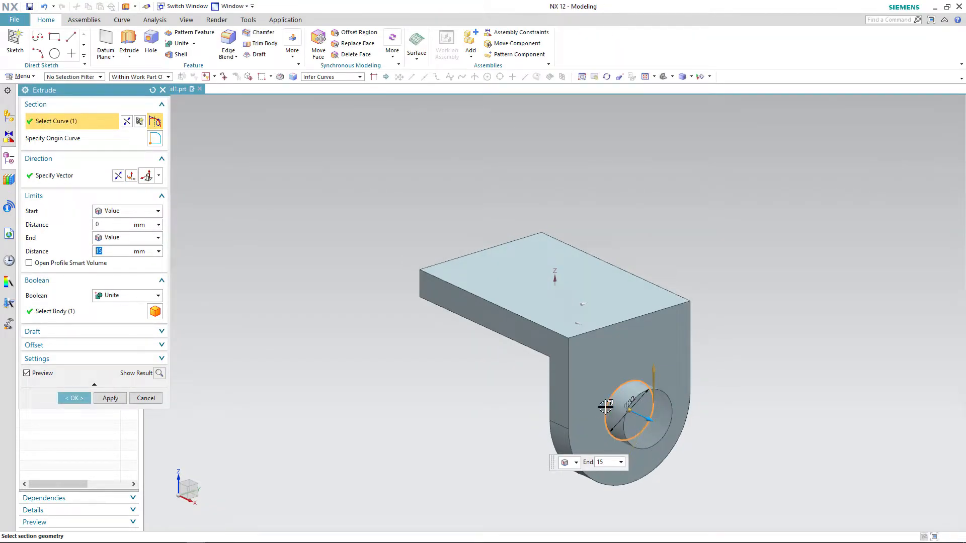
pyautogui.click(123, 177)
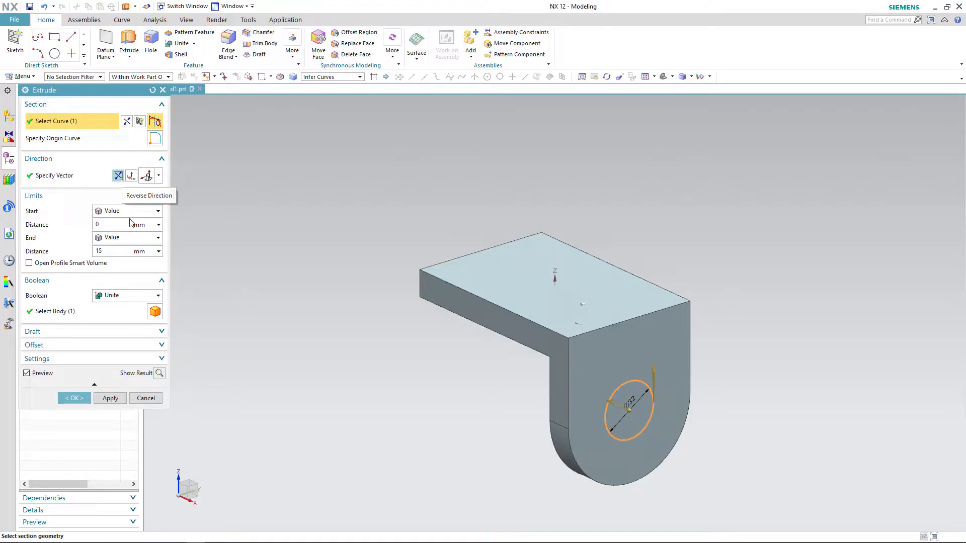
pyautogui.click(138, 297)
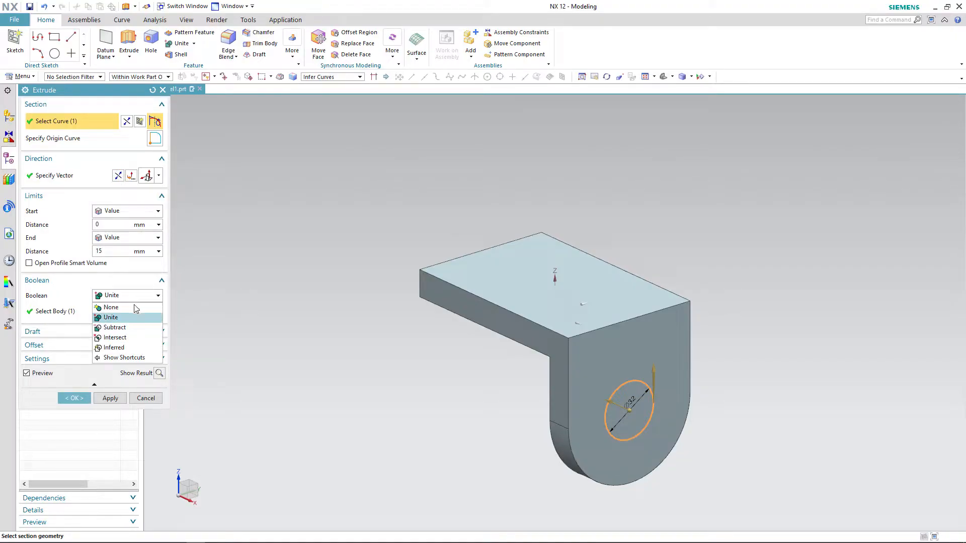
pyautogui.click(123, 328)
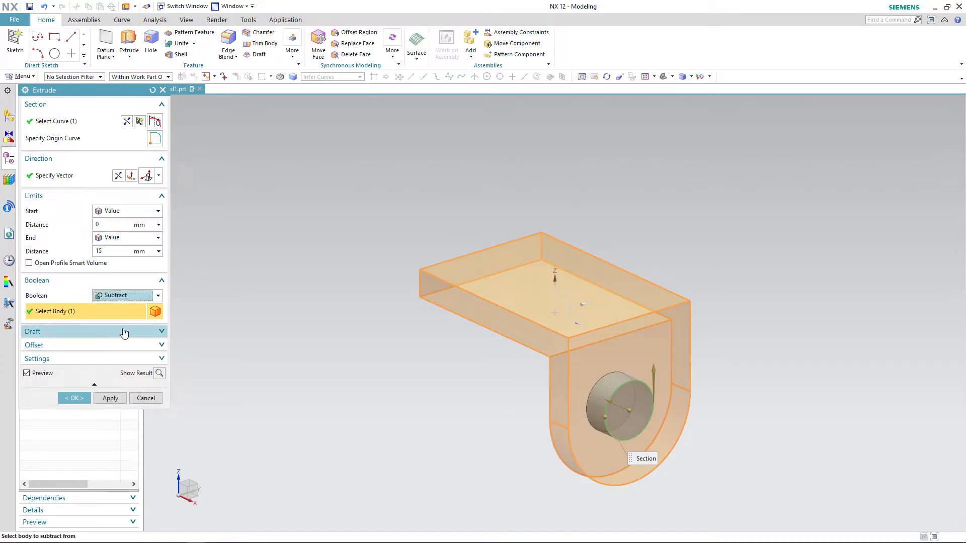
pyautogui.click(74, 399)
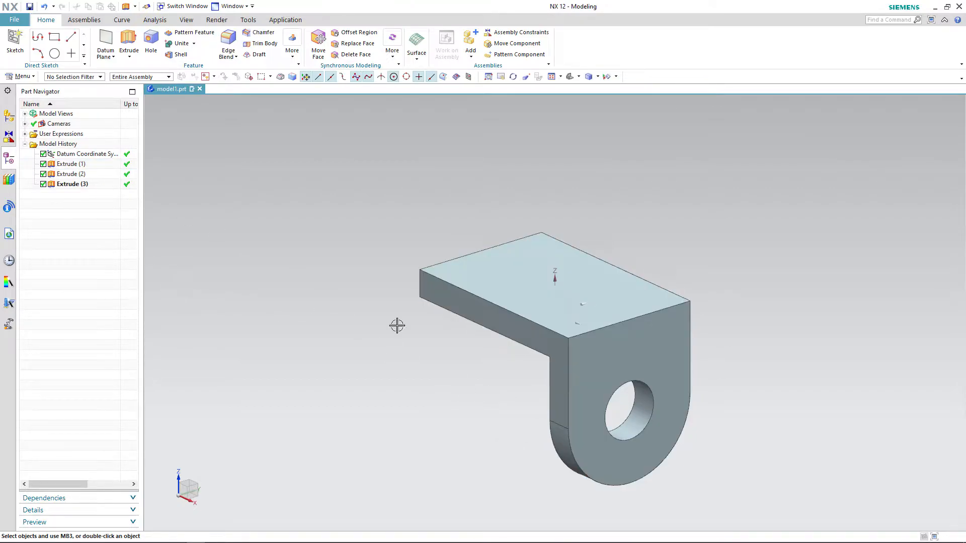
# Edit the leg extrusion and the hole extrusion, setting the end distance of each to 20 mm.
pyautogui.click(553, 407)
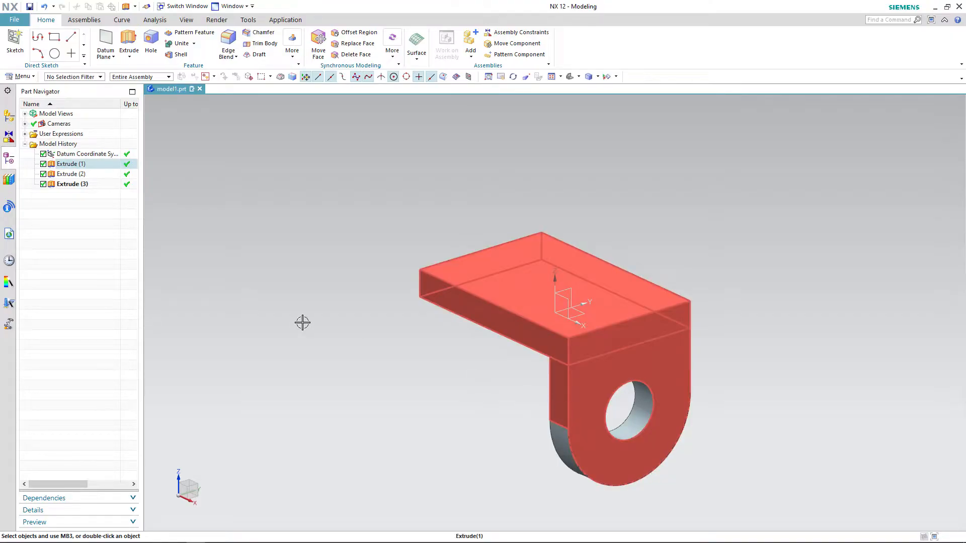
pyautogui.doubleClick(72, 175)
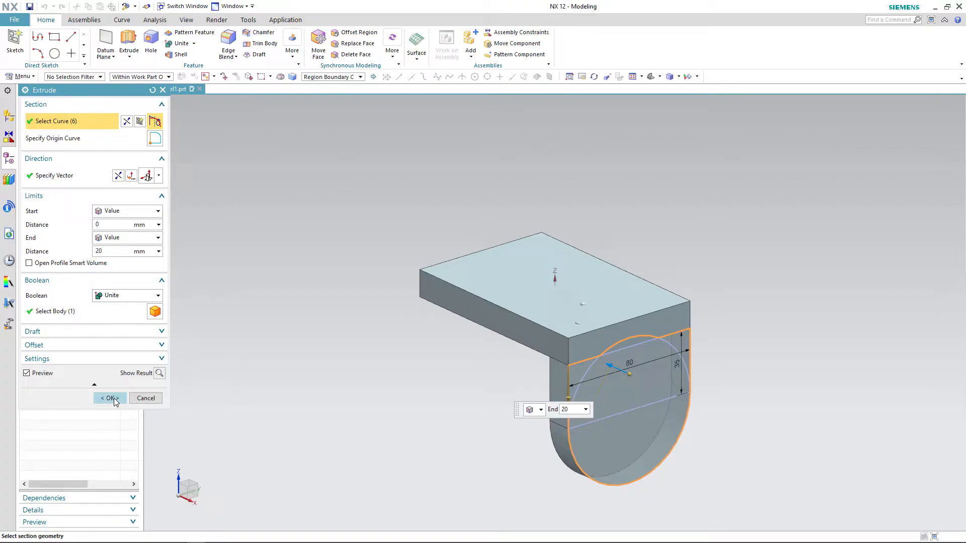
pyautogui.click(111, 398)
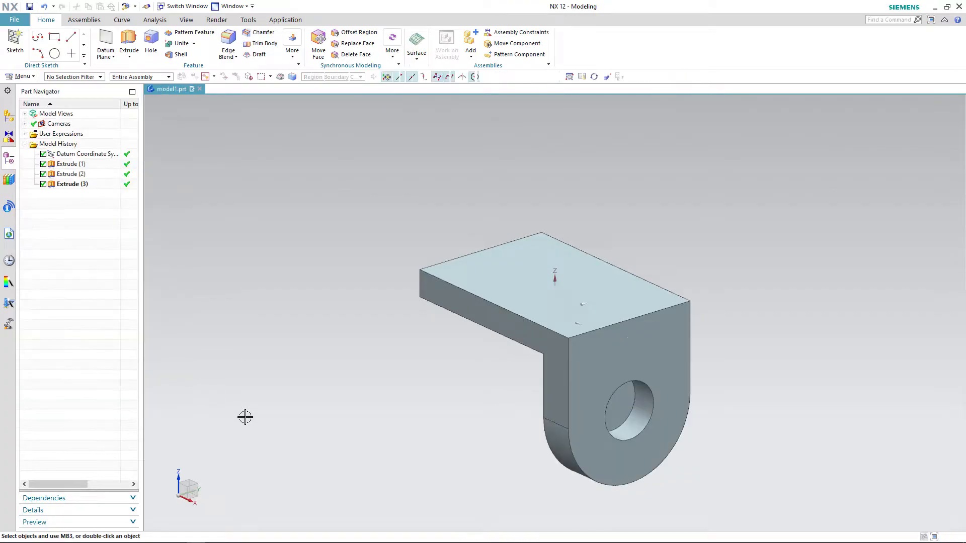
pyautogui.doubleClick(65, 184)
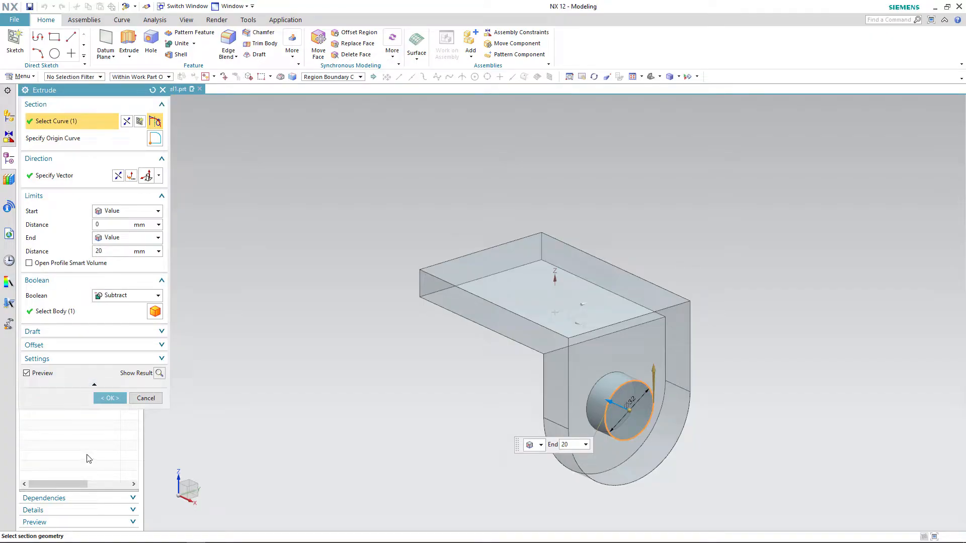
pyautogui.click(111, 399)
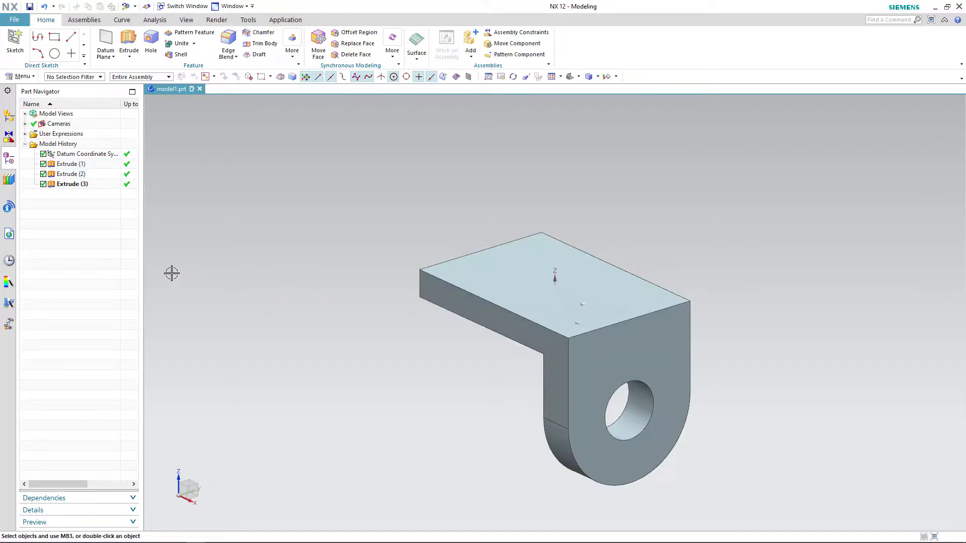
# Mirror the rounded leg extrusion and its hole extrusion about the YZ plane of the datum coordinate system with Mirror Feature.
pyautogui.click(70, 174)
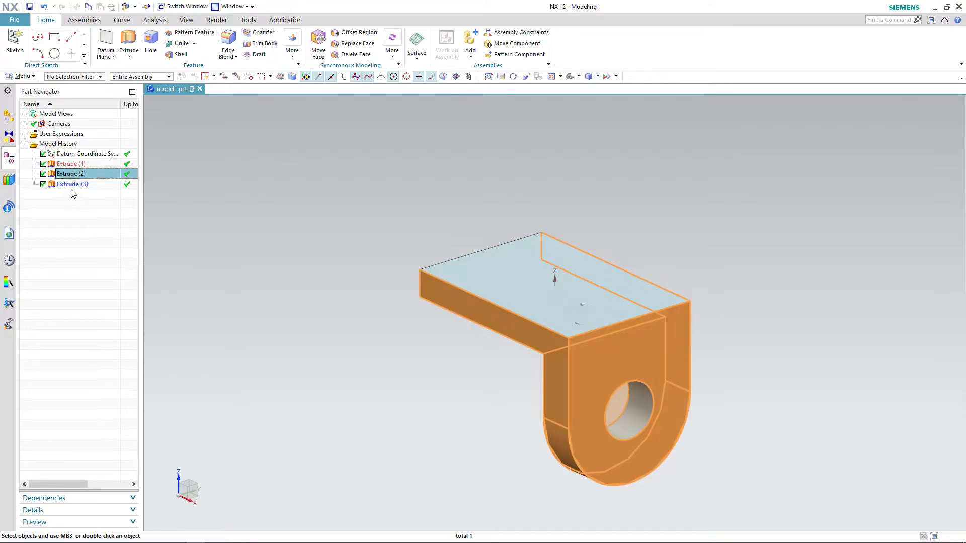
pyautogui.click(70, 185)
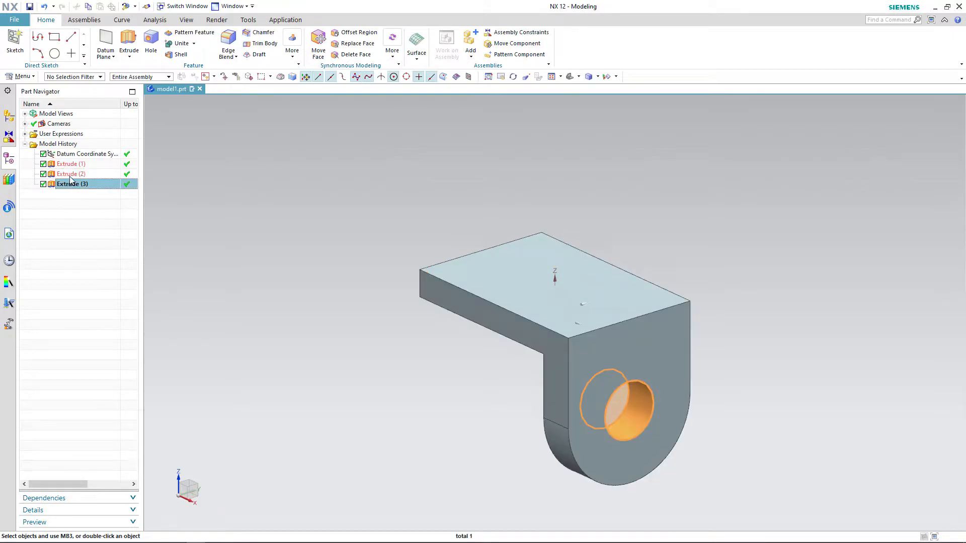
pyautogui.keyDown('shift'); pyautogui.click(72, 174); pyautogui.keyUp('shift')
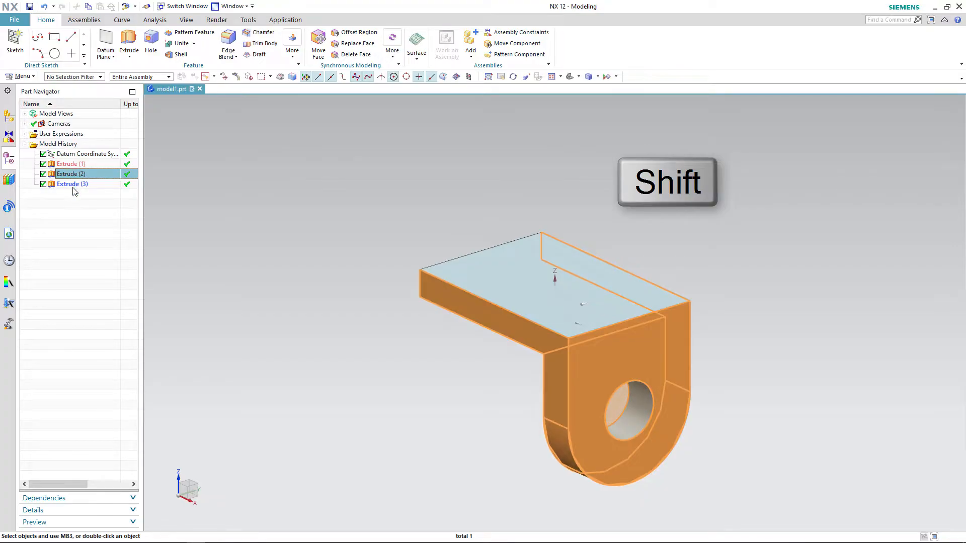
pyautogui.keyDown('shift'); pyautogui.click(72, 184); pyautogui.keyUp('shift')
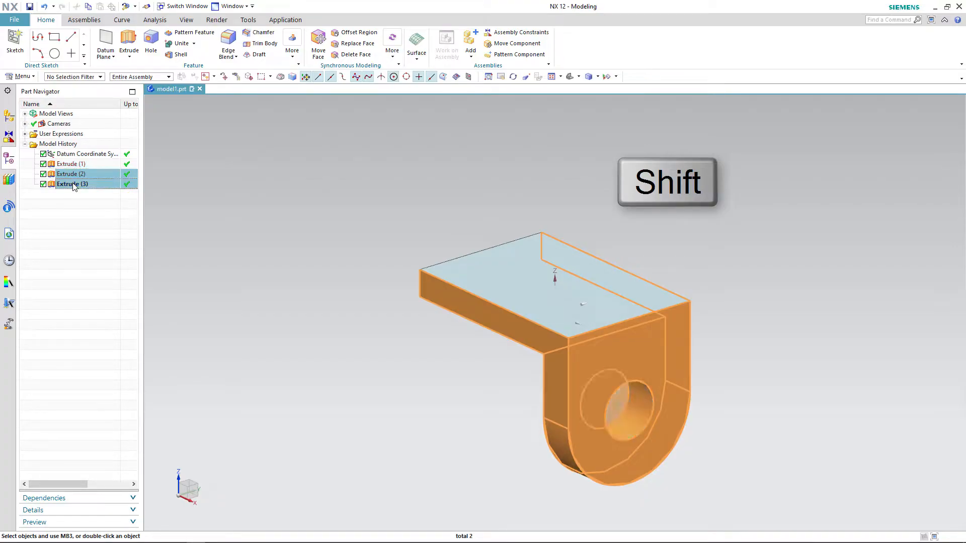
pyautogui.click(291, 59)
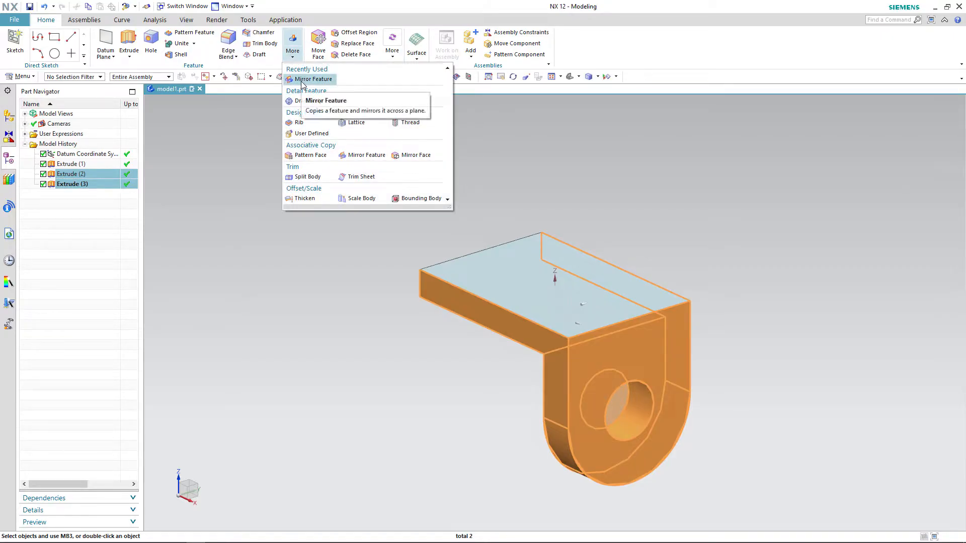
pyautogui.click(302, 80)
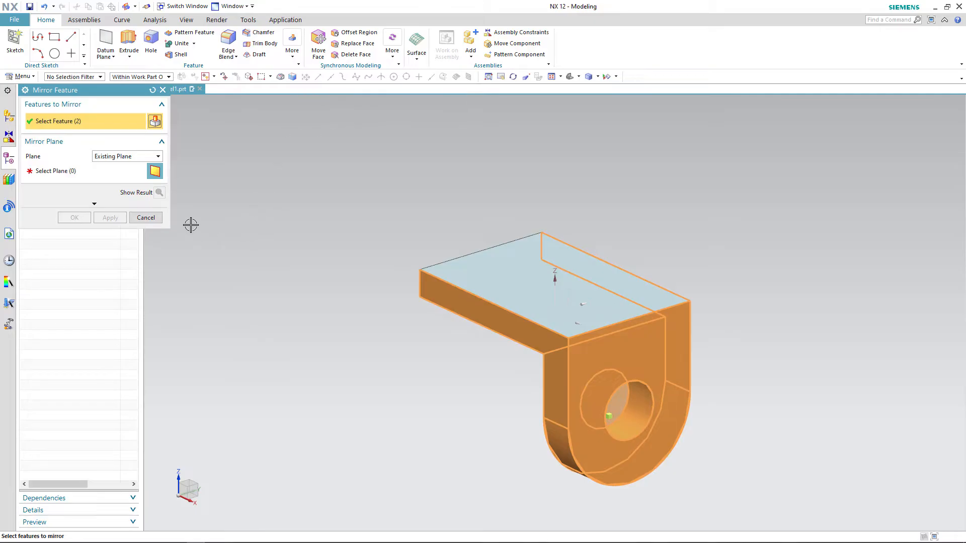
pyautogui.click(56, 173)
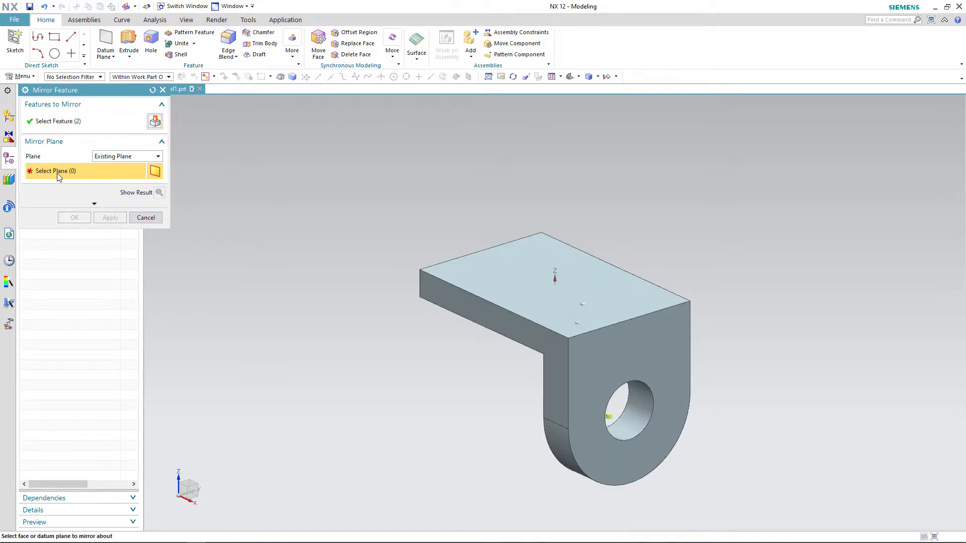
pyautogui.click(562, 292)
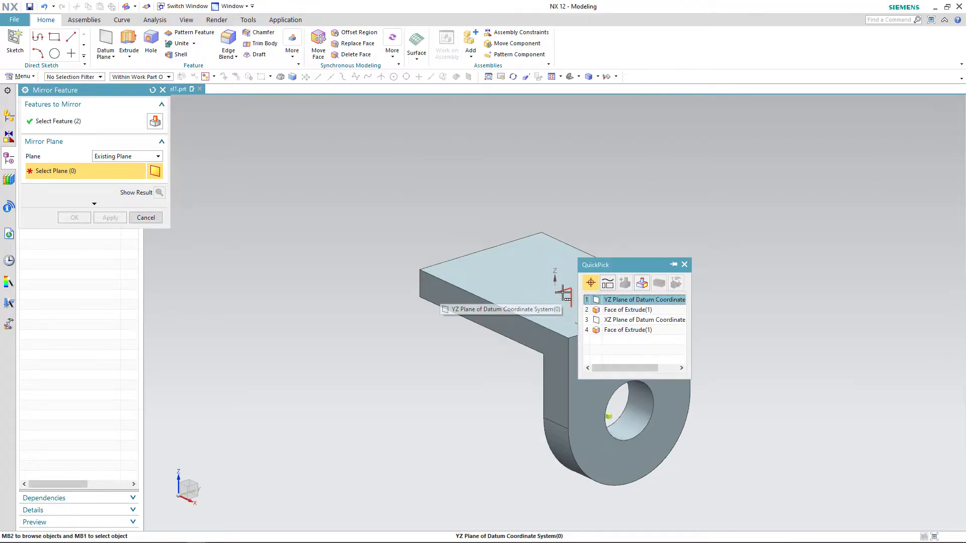
pyautogui.click(635, 302)
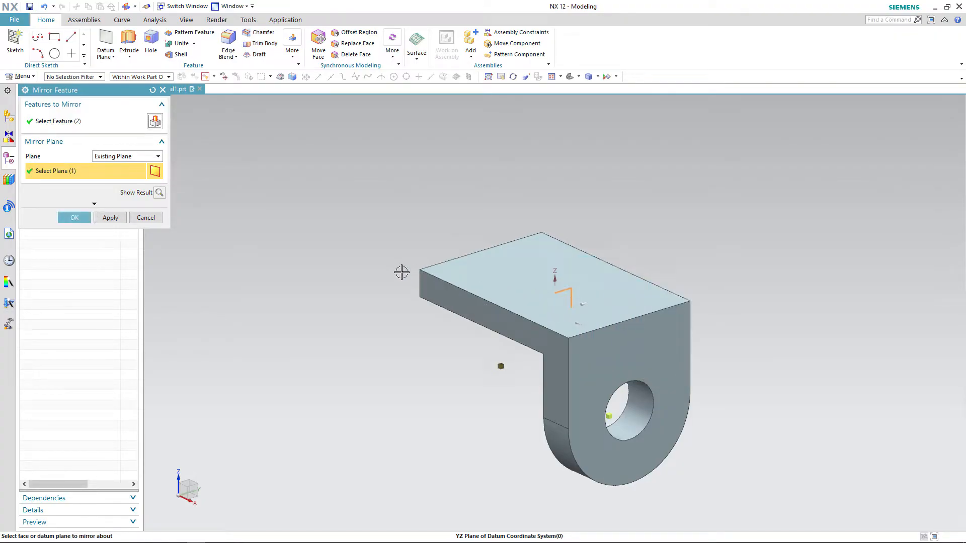
pyautogui.click(74, 217)
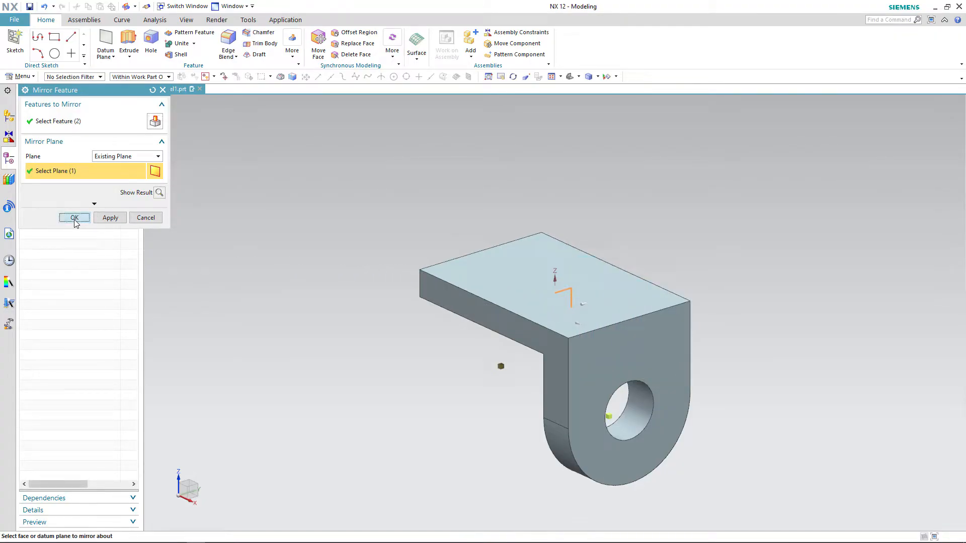
# Check the ring dimensions in the reference drawing and start an Extrude with a section sketch on the bracket's top face.
pyautogui.moveTo(340, 399)
pyautogui.mouseDown(button='middle')
pyautogui.moveTo(455, 392)
pyautogui.moveTo(340, 405)
pyautogui.moveTo(351, 416)
pyautogui.moveTo(340, 406)
pyautogui.mouseUp(button='middle')
pyautogui.hotkey('alt', 'Tab')
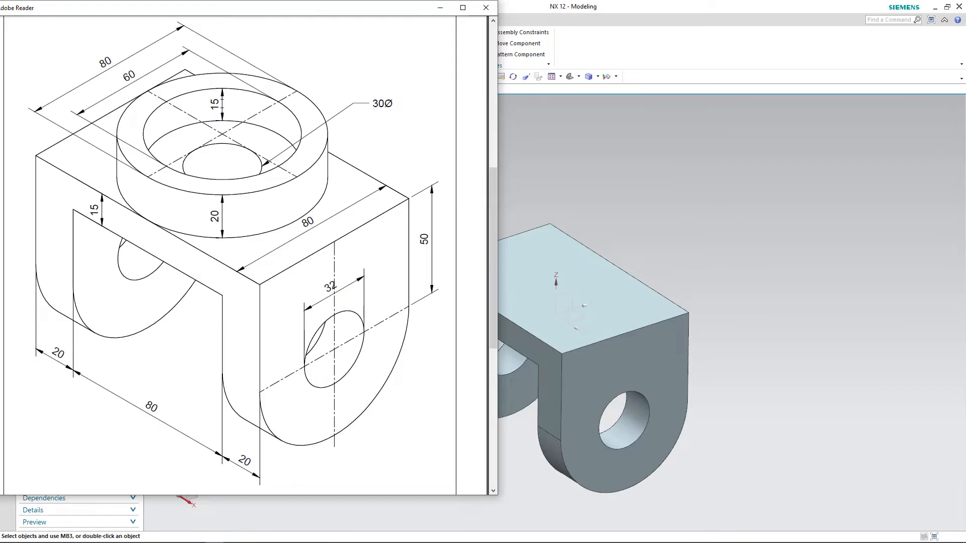
pyautogui.click(712, 169)
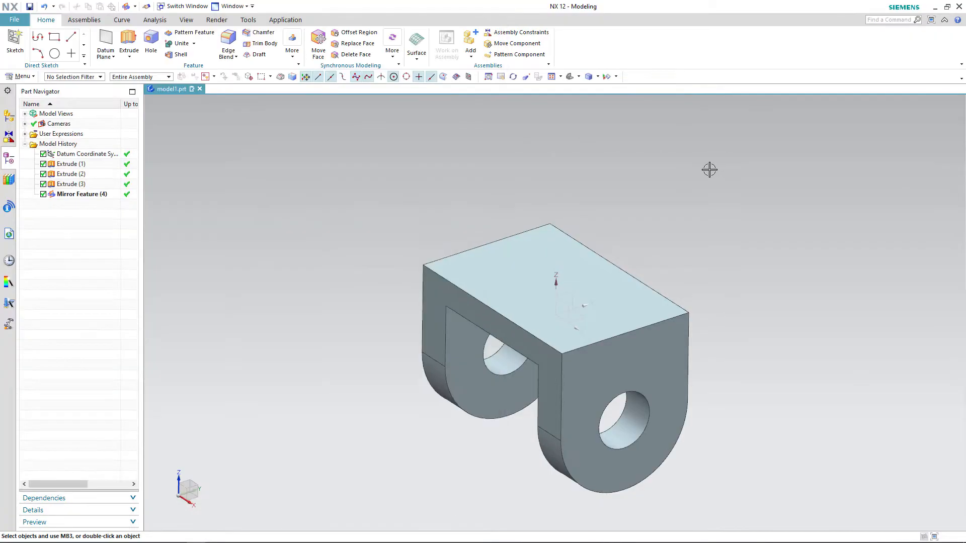
pyautogui.click(128, 37)
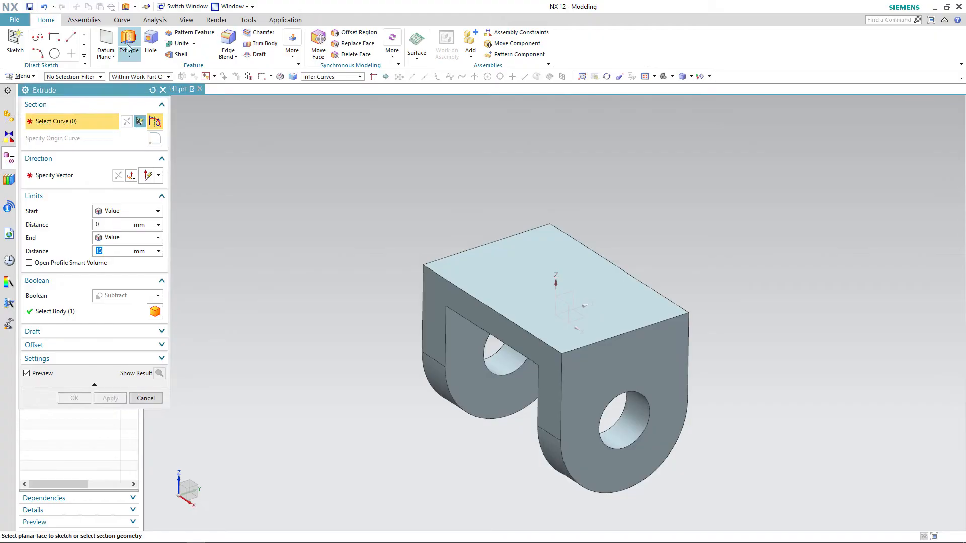
pyautogui.click(140, 122)
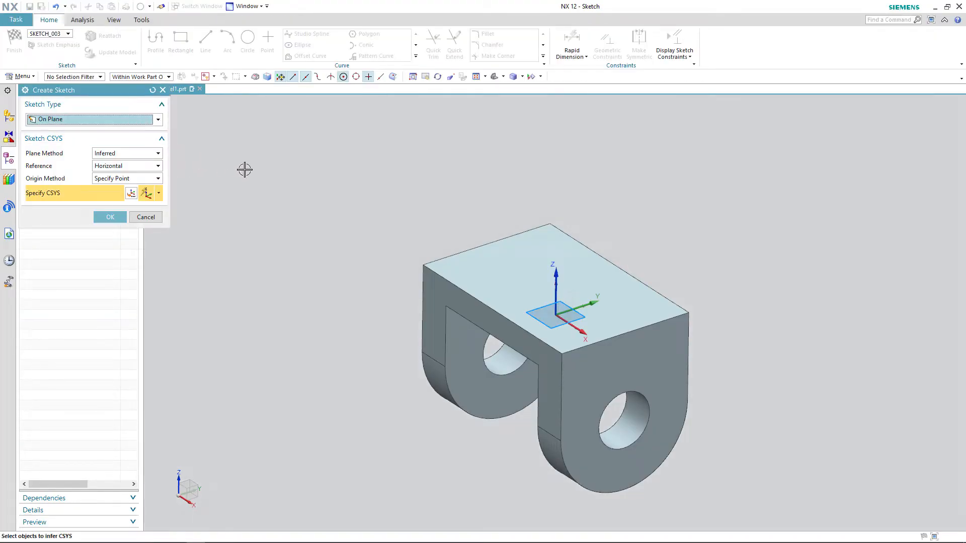
pyautogui.click(534, 281)
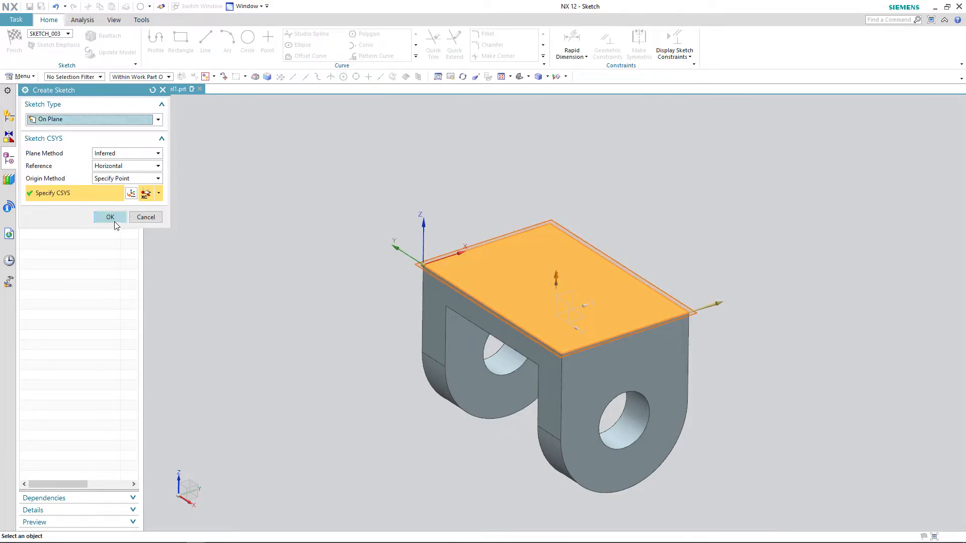
pyautogui.click(111, 220)
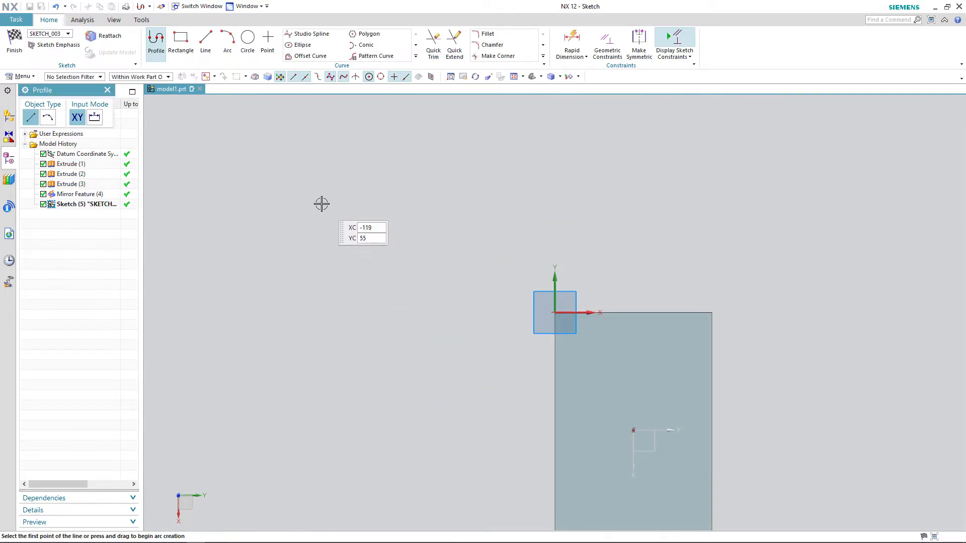
# Sketch an 80 mm diameter circle on the top face, centred on the datum origin.
pyautogui.click(248, 41)
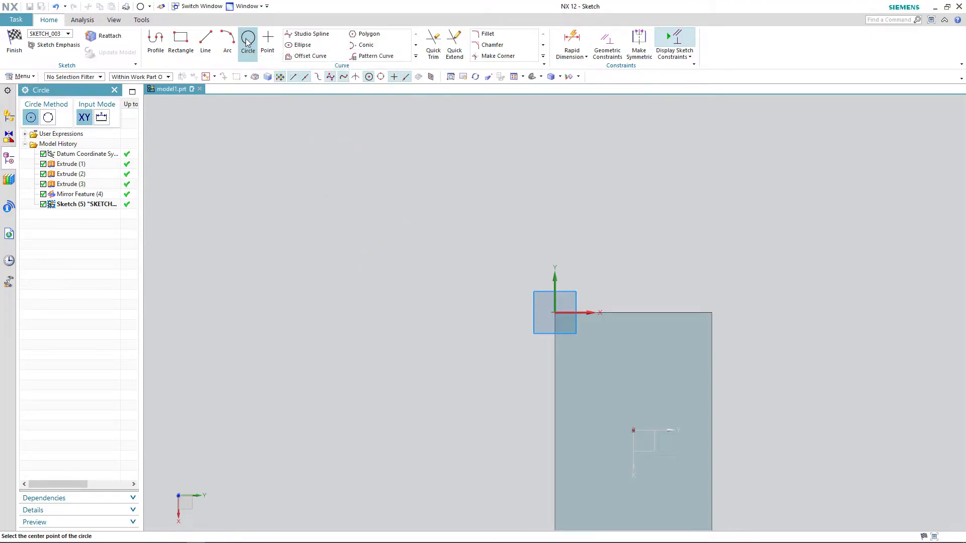
pyautogui.click(514, 77)
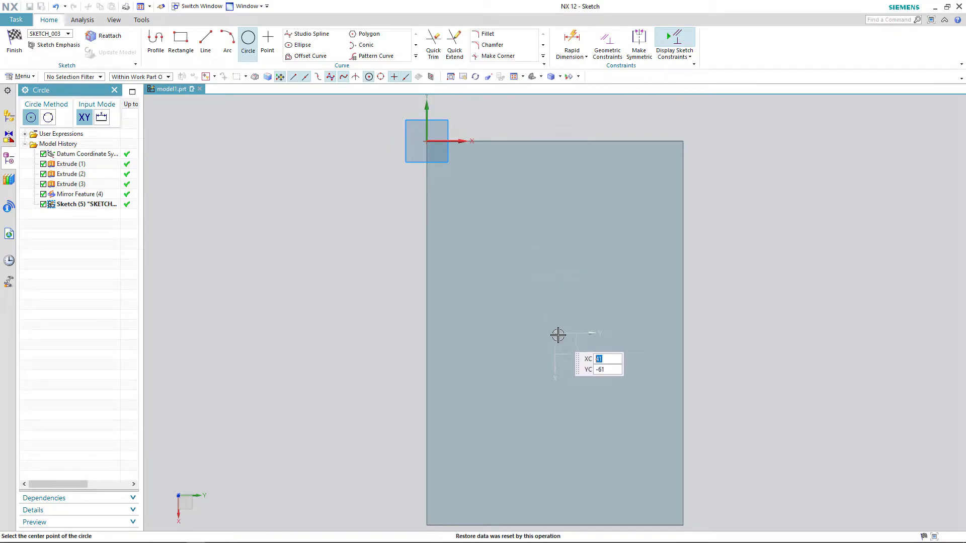
pyautogui.click(556, 334)
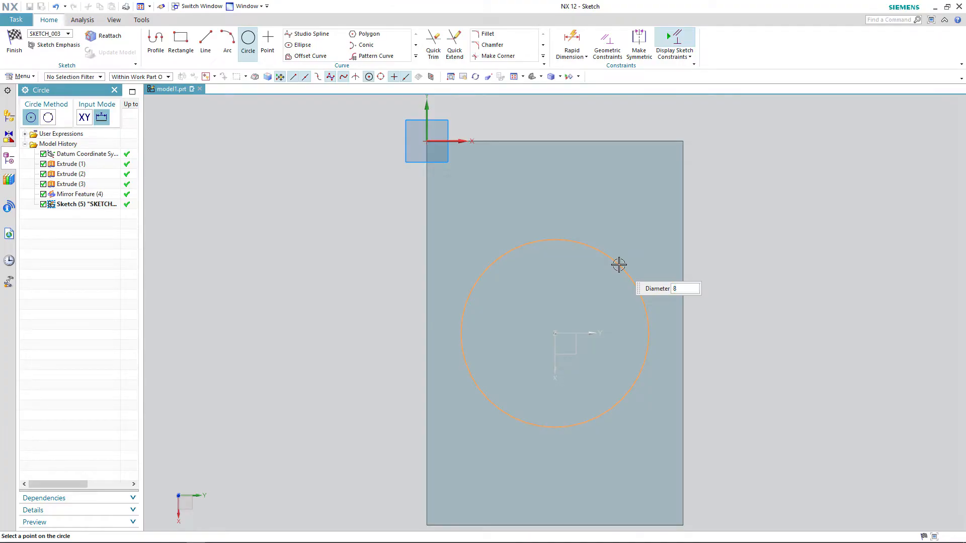
pyautogui.press('Return')
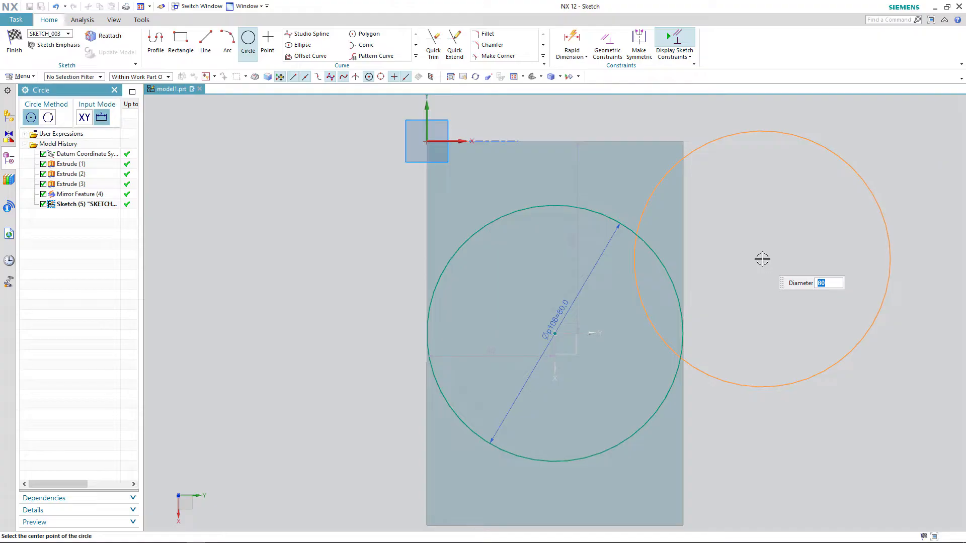
pyautogui.press('Escape')
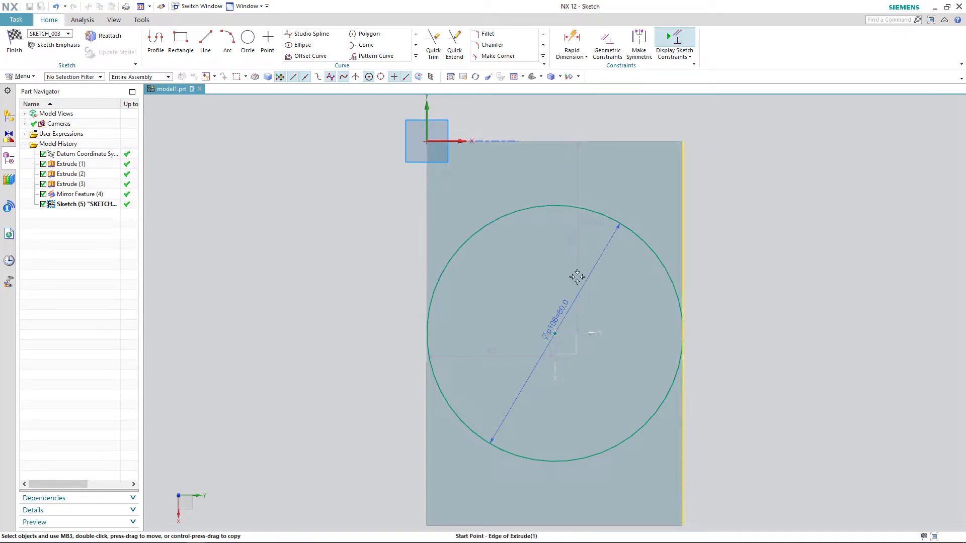
# Set the circle centre's distances to 60 mm from the plate's short edge and 40 mm from its long edge.
pyautogui.click(574, 244)
pyautogui.doubleClick(573, 243)
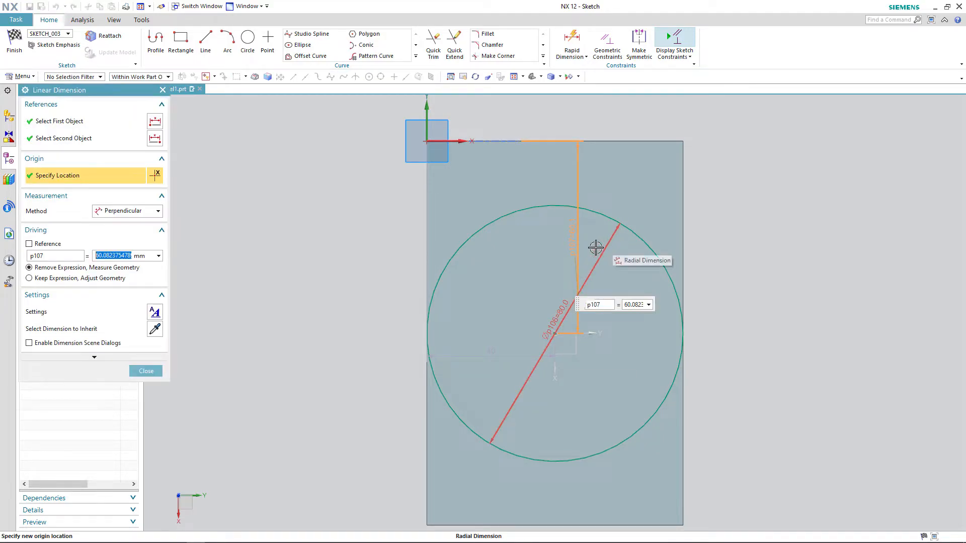
pyautogui.write('60')
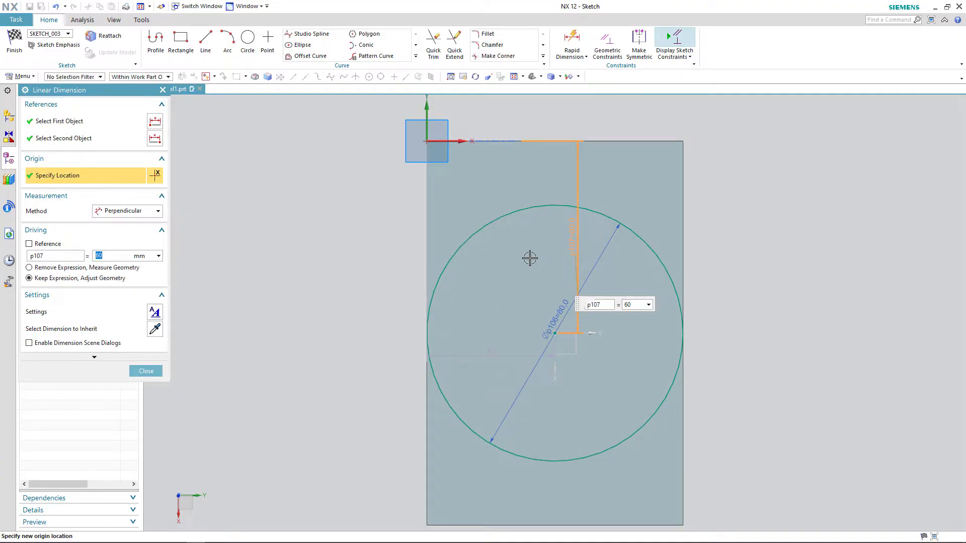
pyautogui.middleClick(631, 343)
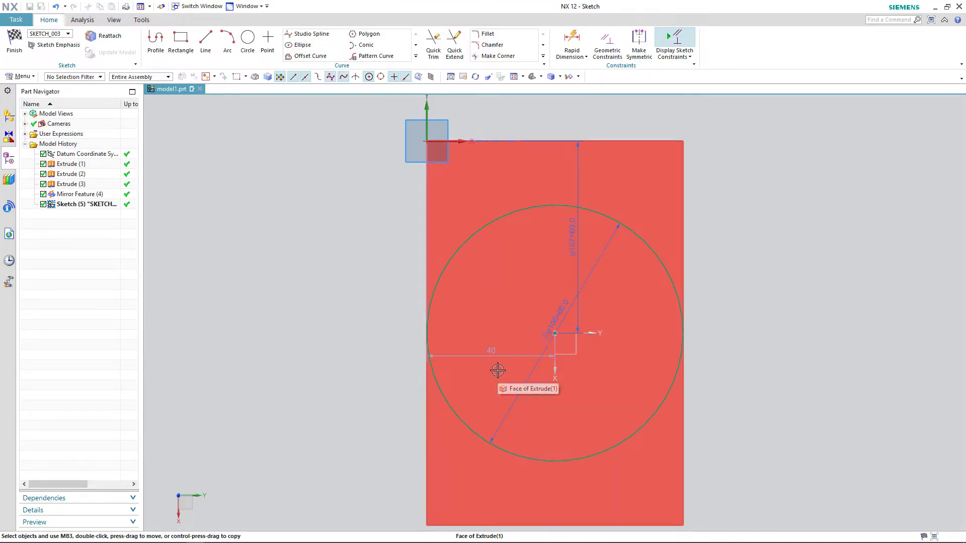
pyautogui.doubleClick(488, 349)
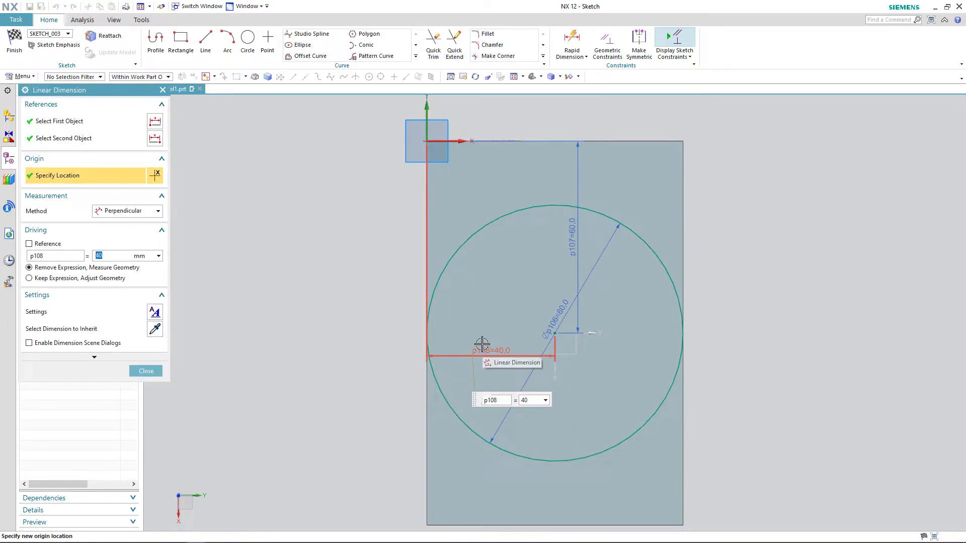
pyautogui.write('40')
pyautogui.press('Return')
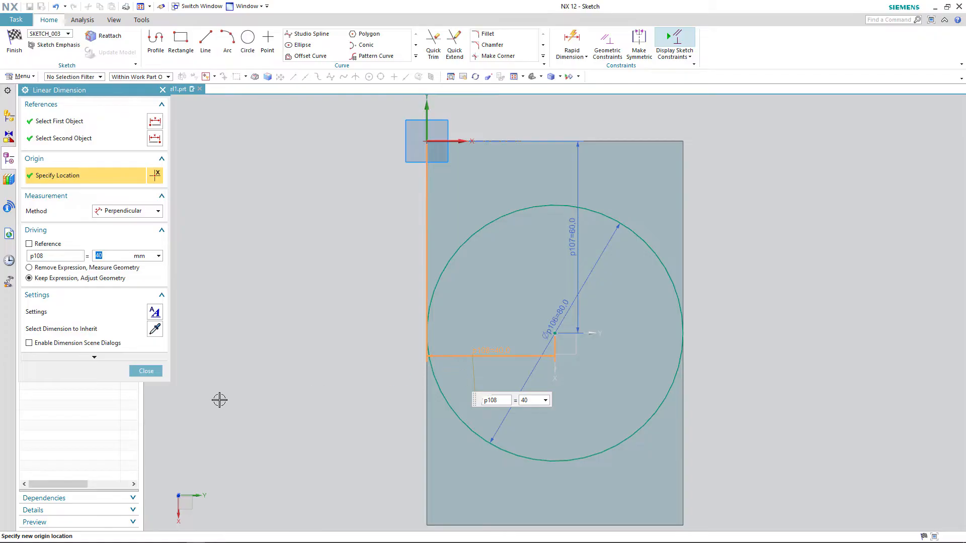
pyautogui.click(146, 371)
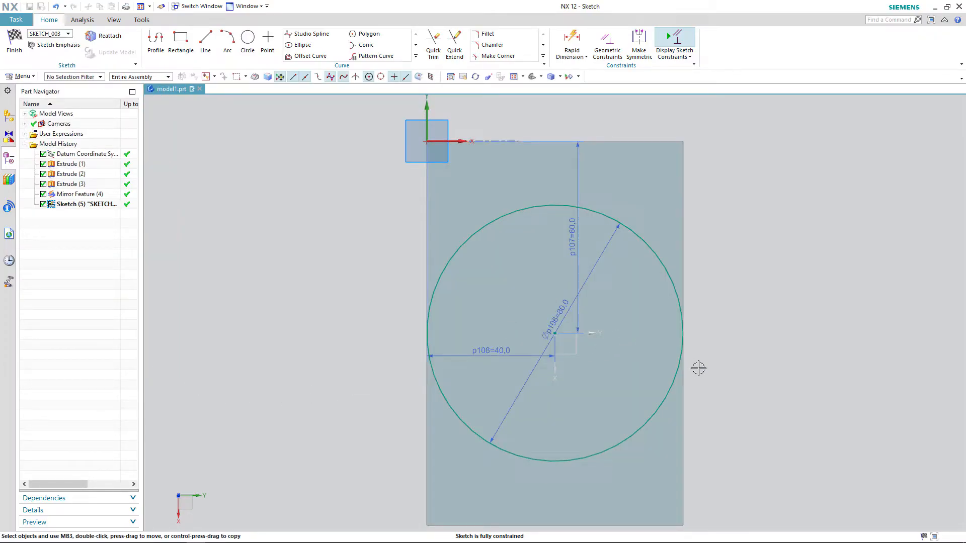
# Finish the sketch and try to extrude the circle 20 mm upward with the Boolean set to Subtract.
pyautogui.rightClick(319, 262)
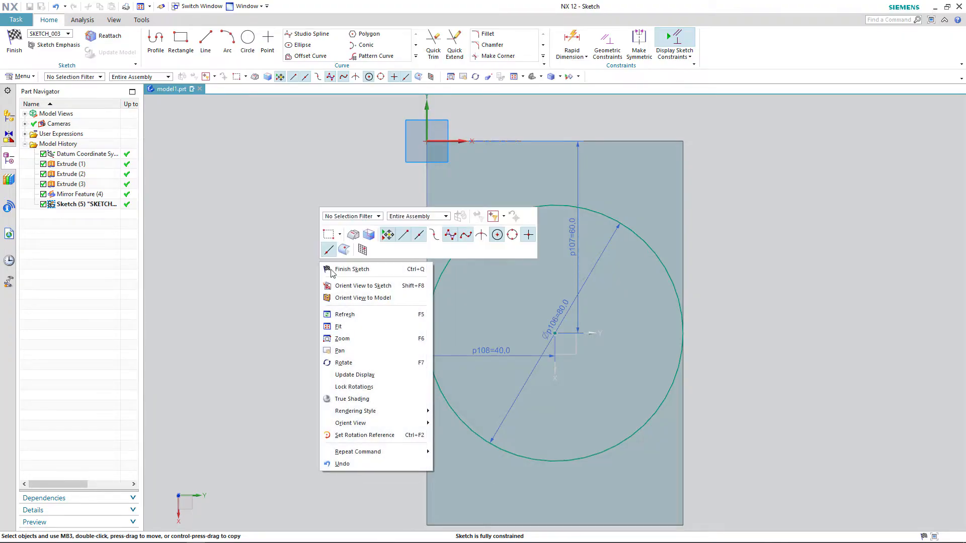
pyautogui.click(352, 269)
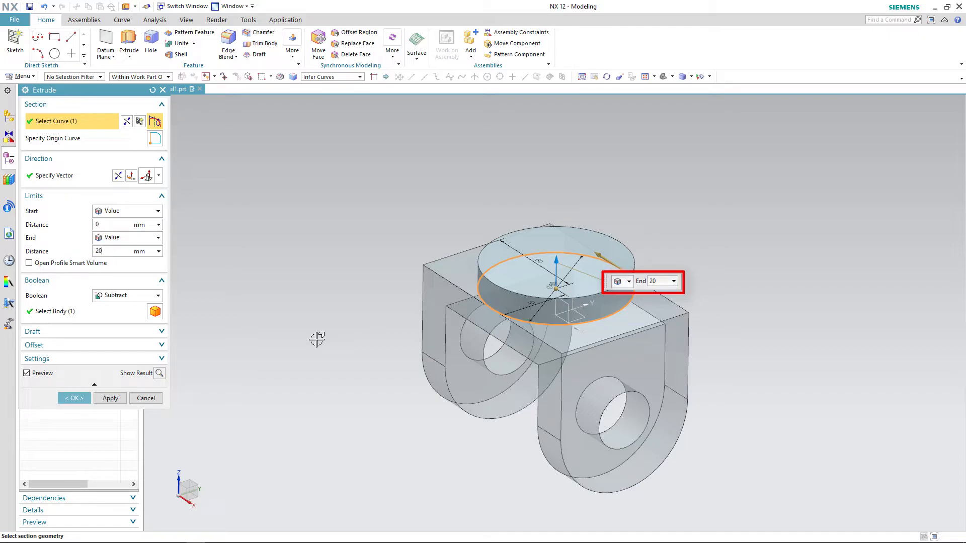
pyautogui.click(82, 403)
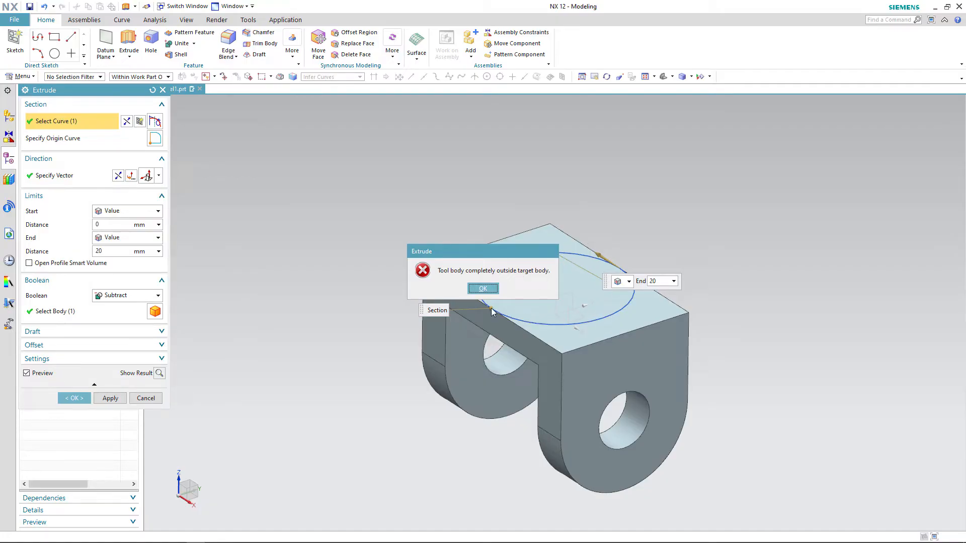
pyautogui.click(482, 293)
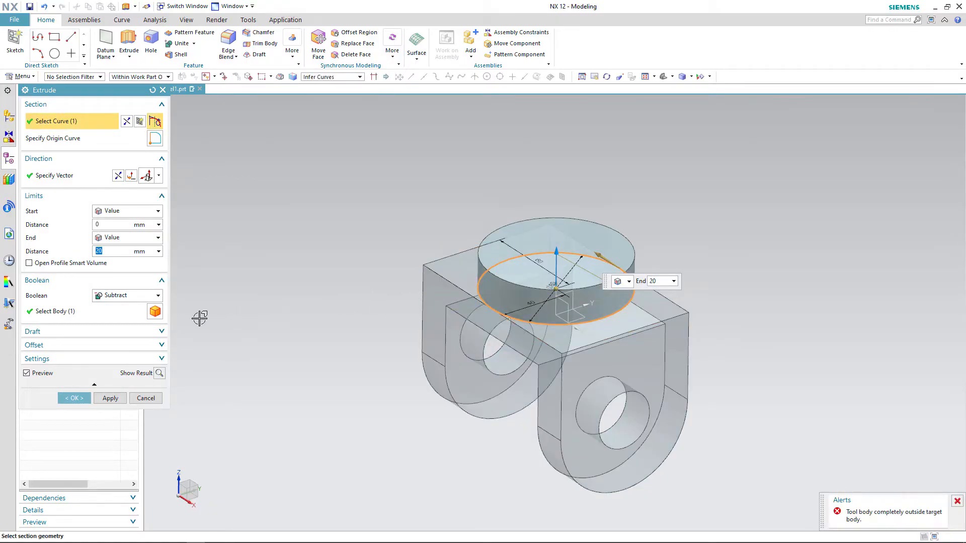
# Change the circle extrusion's Boolean to Unite and create the disc joined to the bracket.
pyautogui.click(157, 297)
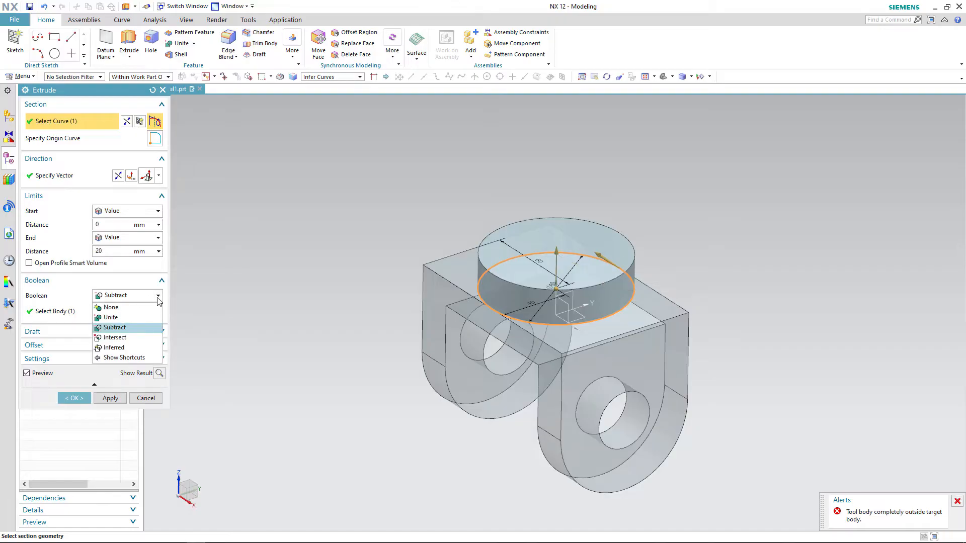
pyautogui.click(112, 318)
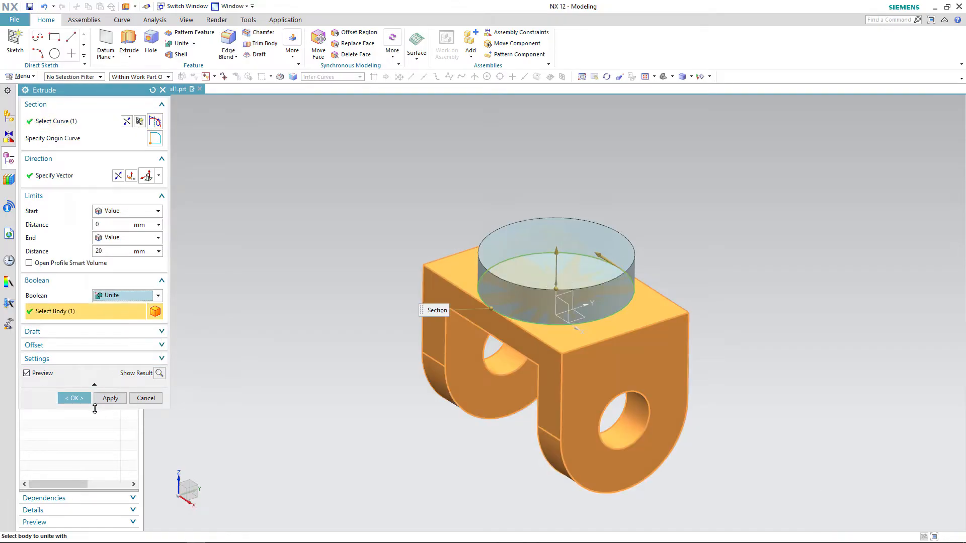
pyautogui.click(74, 398)
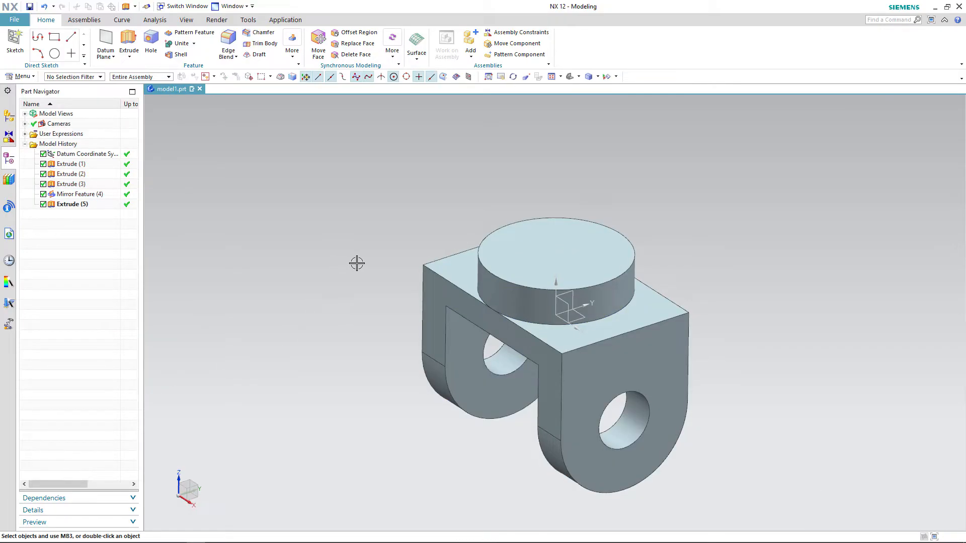
pyautogui.click(542, 254)
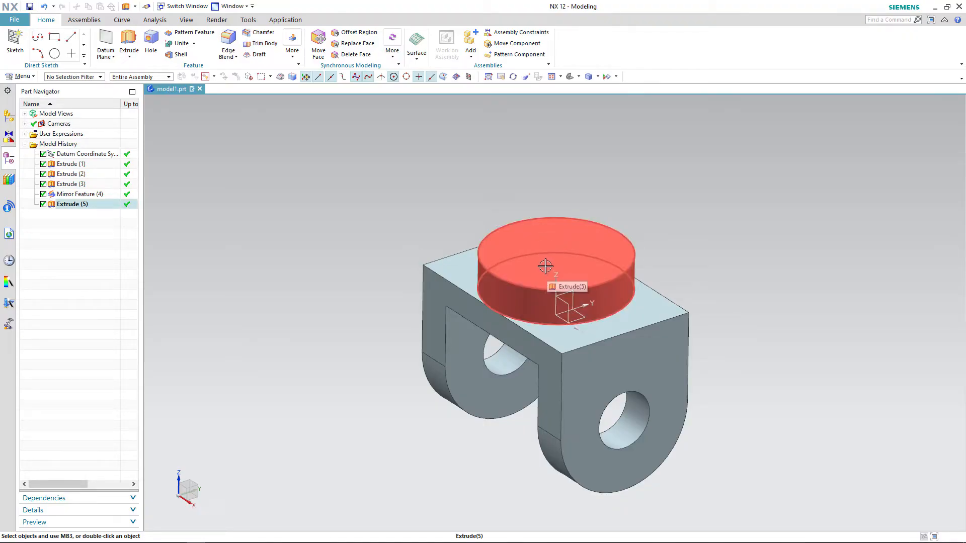
# Start a new extrusion with a section sketch on the top face of the 80 mm disc.
pyautogui.press('Escape')
pyautogui.click(128, 40)
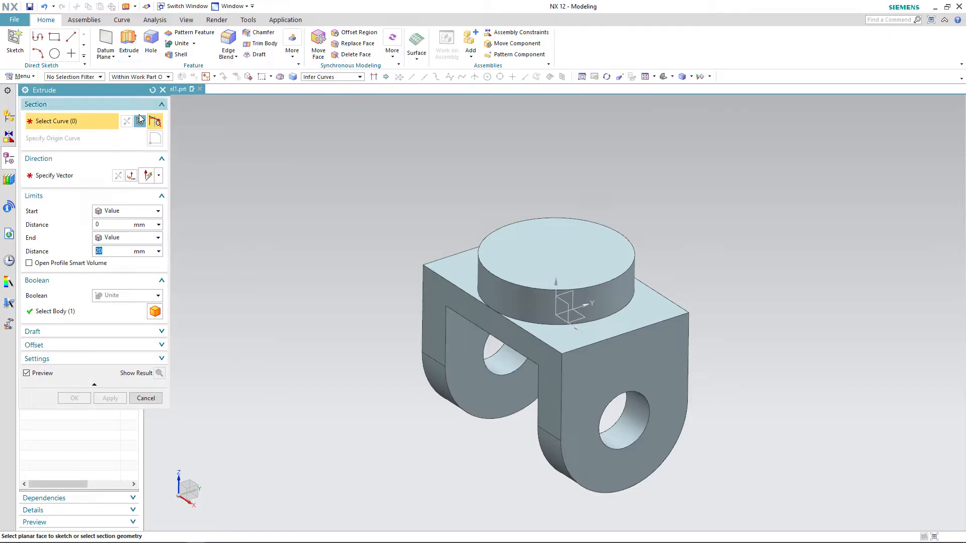
pyautogui.click(141, 121)
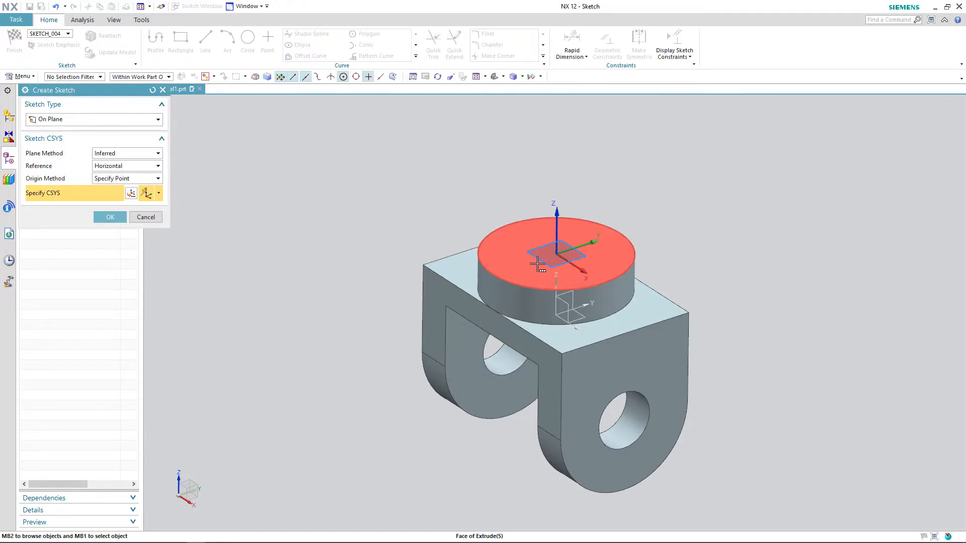
pyautogui.click(537, 263)
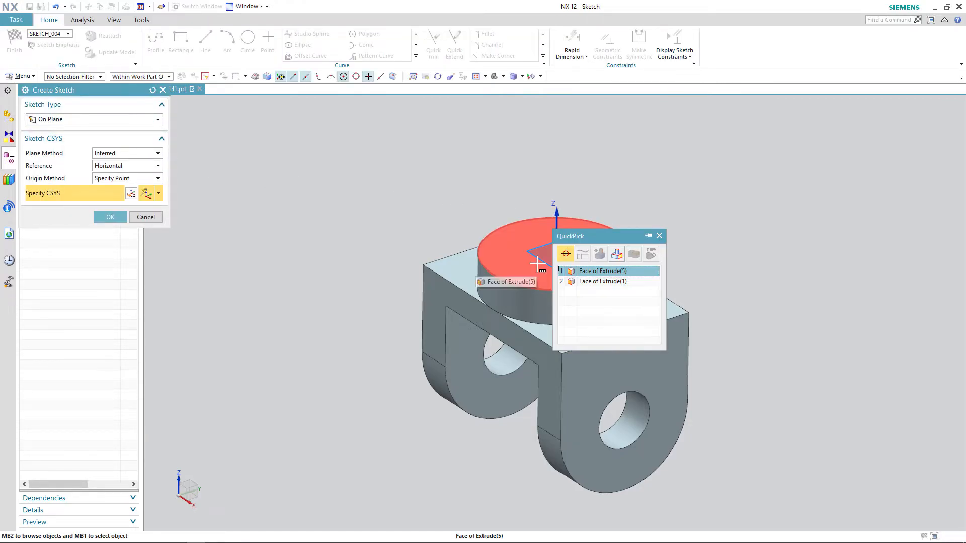
pyautogui.click(612, 275)
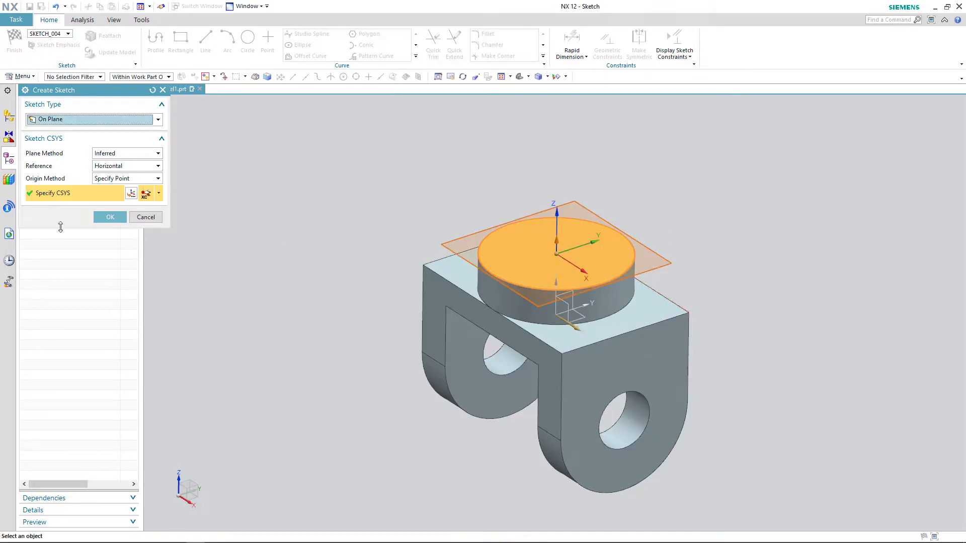
pyautogui.click(109, 218)
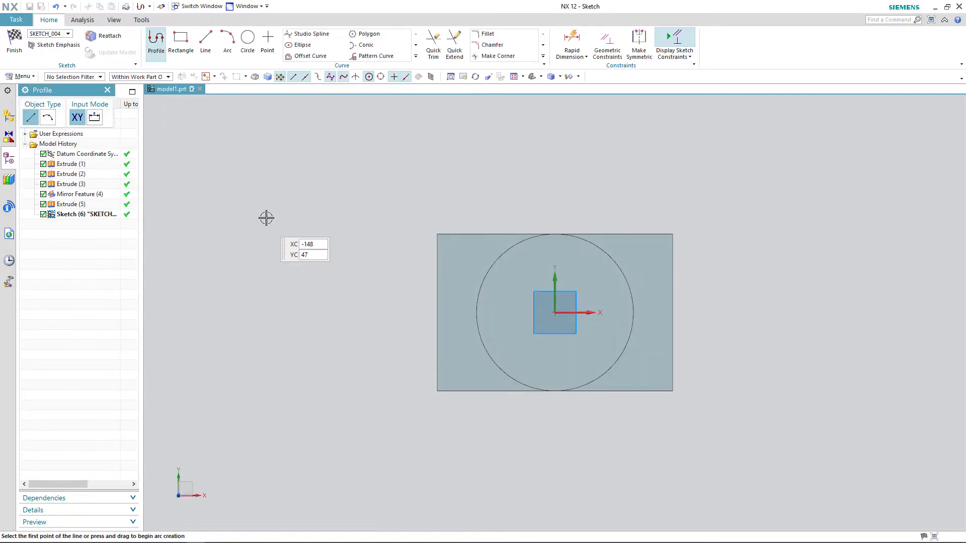
# Sketch a 60 mm diameter circle centred on the disc's sketch origin and finish the sketch.
pyautogui.click(249, 44)
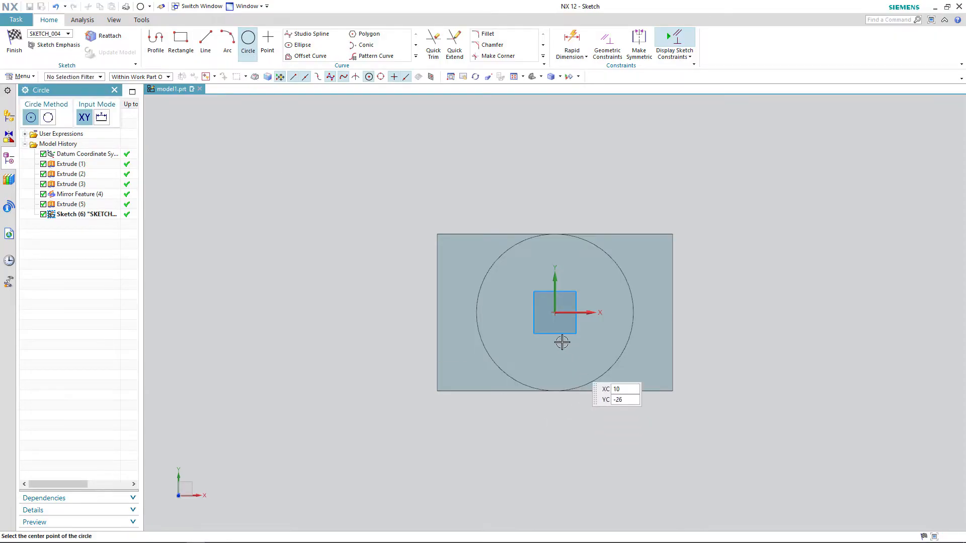
pyautogui.click(555, 313)
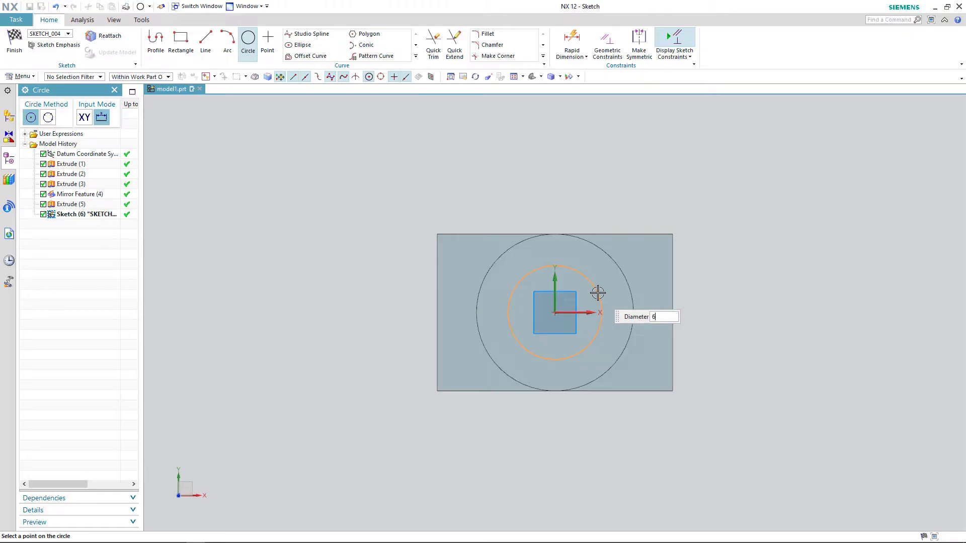
pyautogui.write('60')
pyautogui.press('Return')
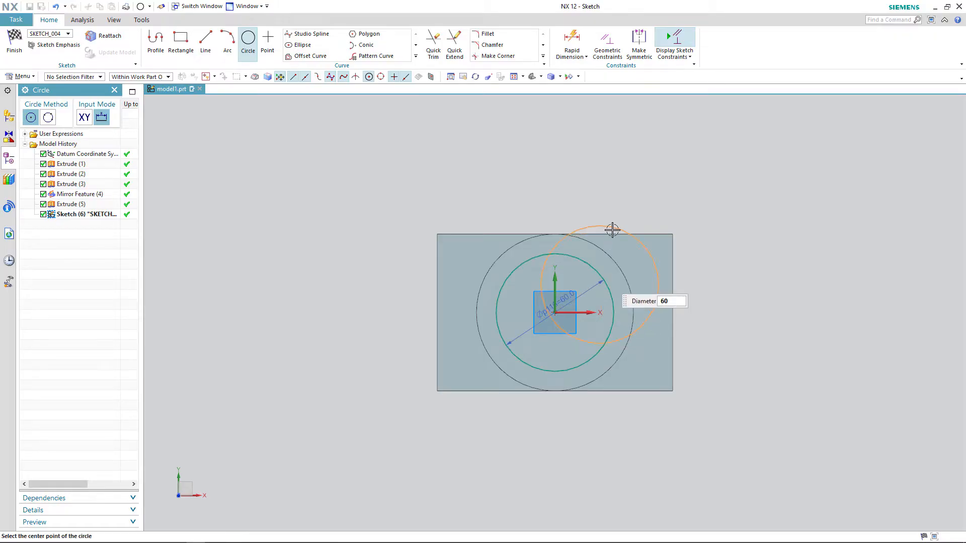
pyautogui.rightClick(561, 171)
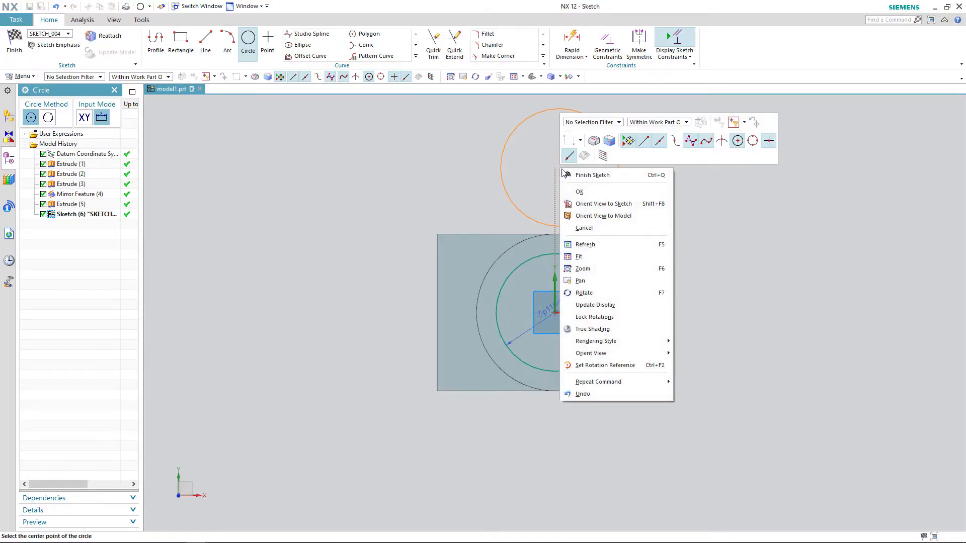
pyautogui.click(592, 176)
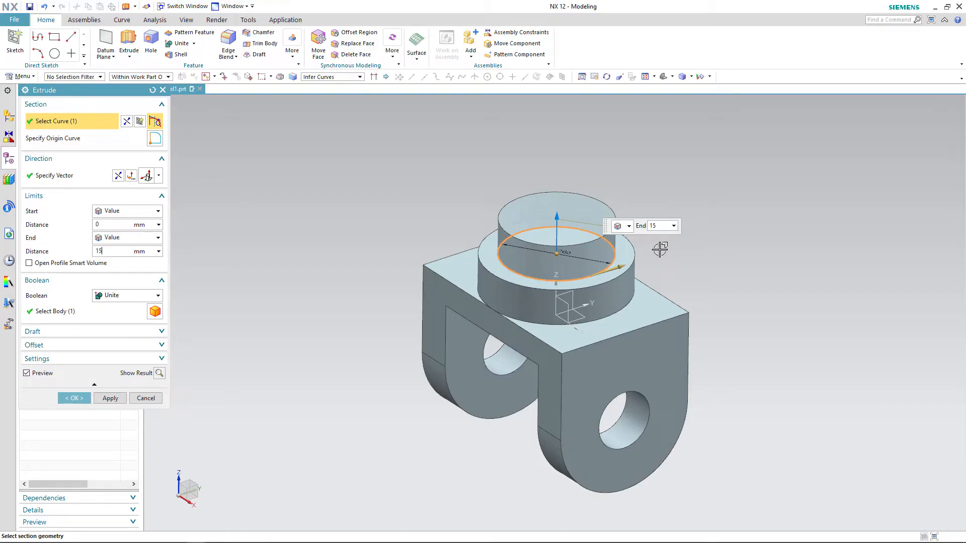
# Extrude the 60 mm circle 15 mm downward into the disc with the Boolean set to Subtract.
pyautogui.press('Return')
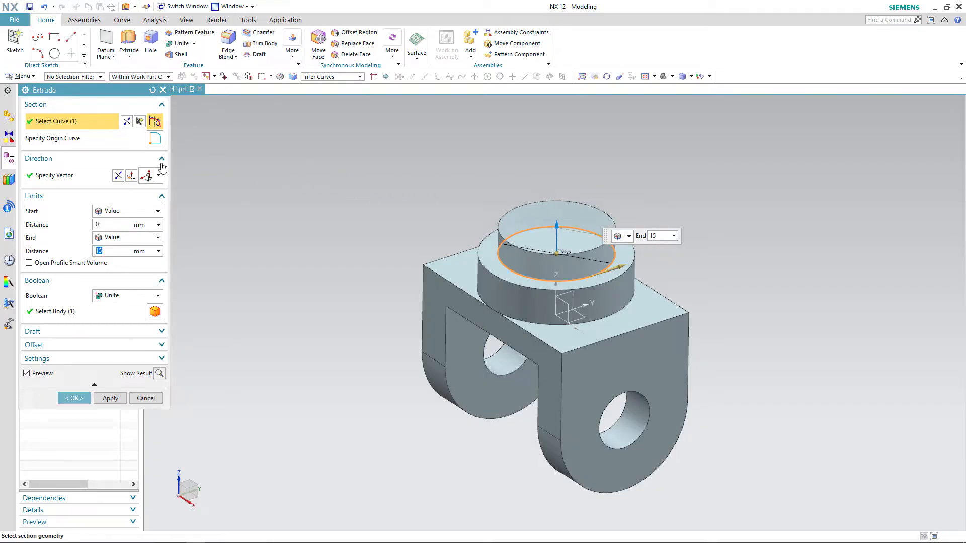
pyautogui.click(118, 177)
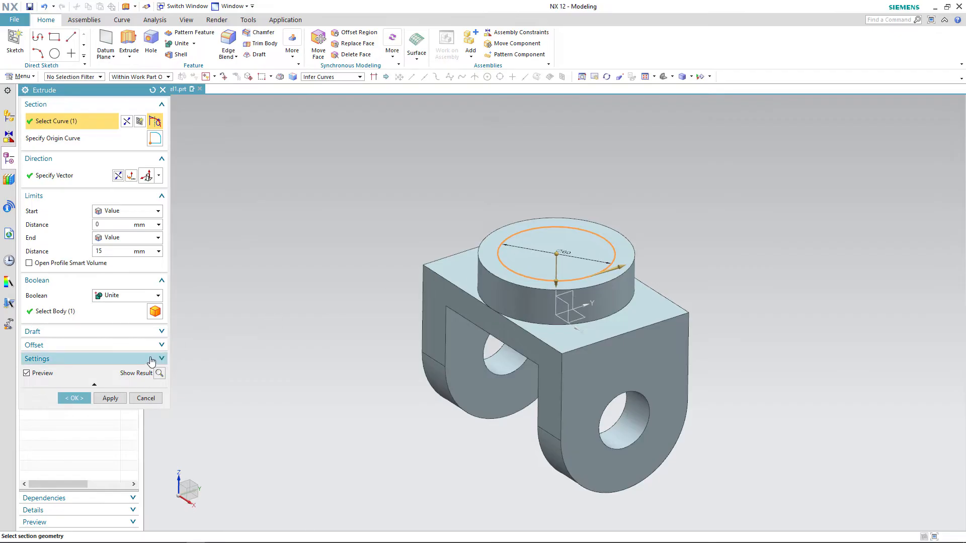
pyautogui.click(158, 296)
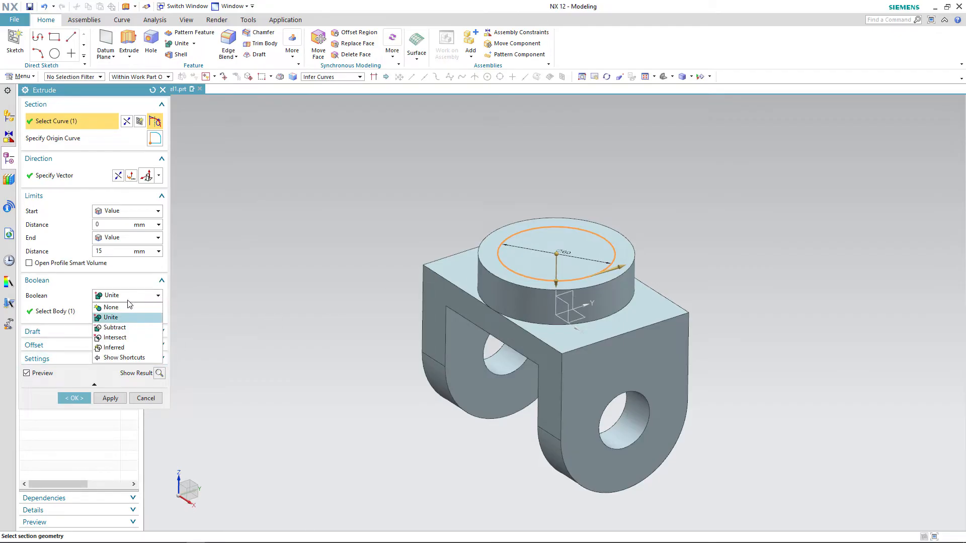
pyautogui.click(118, 328)
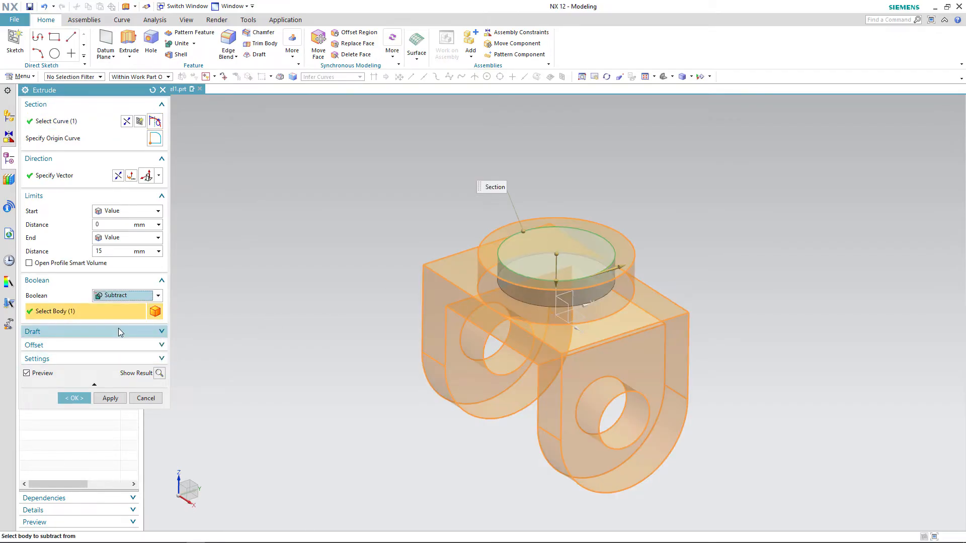
pyautogui.click(74, 398)
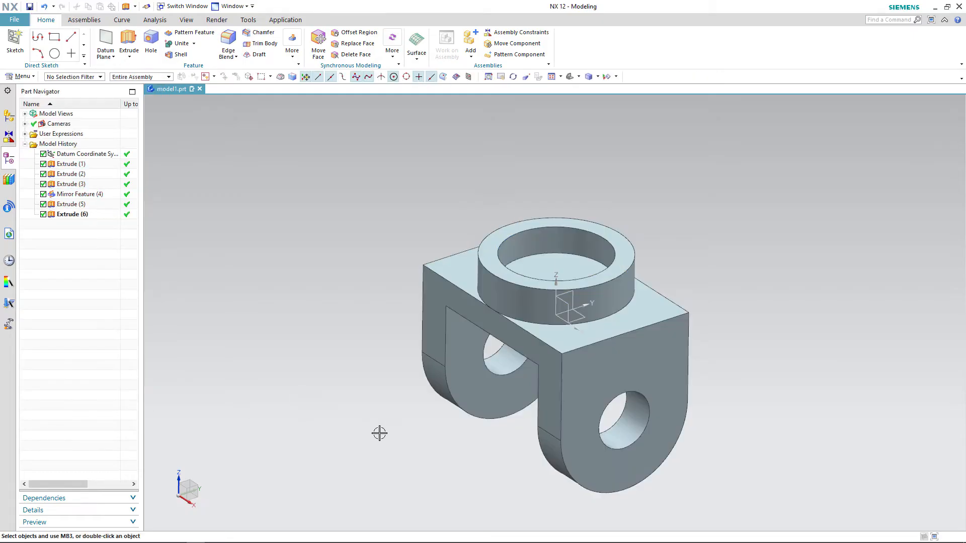
# Check the dimensioned drawing in Adobe Reader and start a new extrusion sketch on the recess floor inside the ring.
pyautogui.moveTo(414, 267); pyautogui.dragTo(416, 310, button='middle')
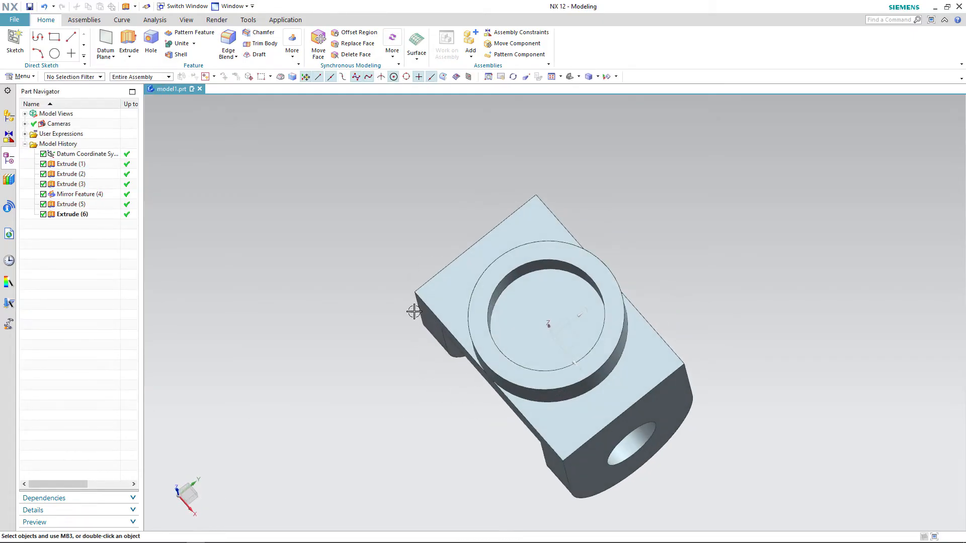
pyautogui.hotkey('alt', 'Tab')
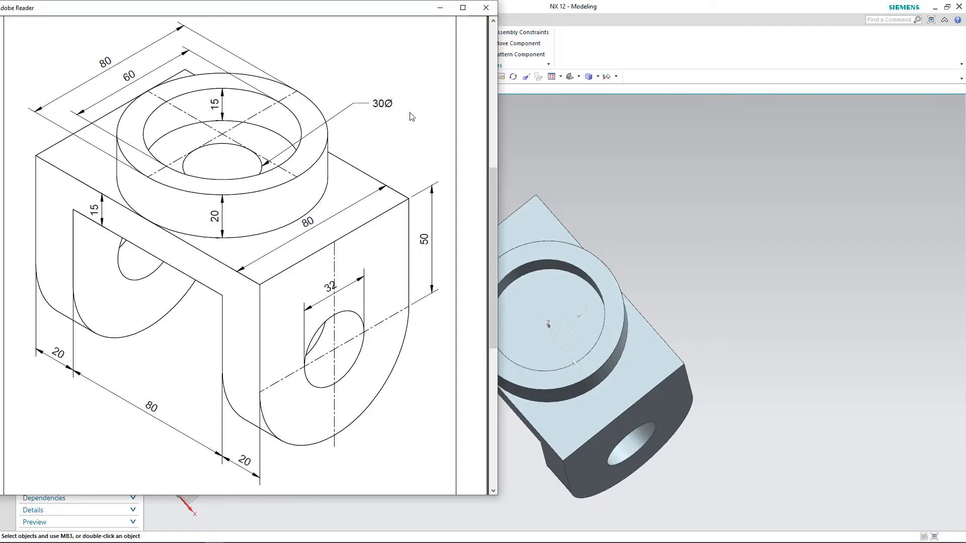
pyautogui.hotkey('alt', 'Tab')
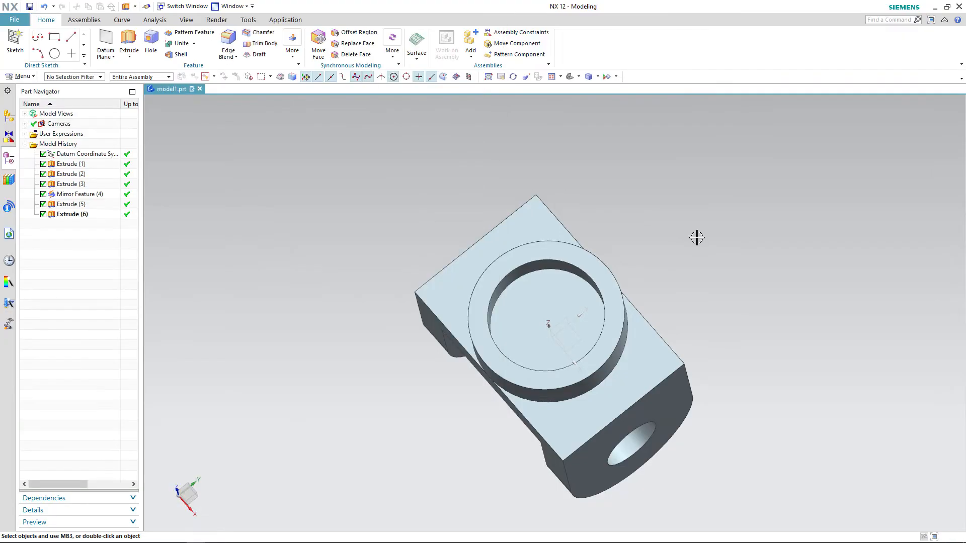
pyautogui.click(129, 44)
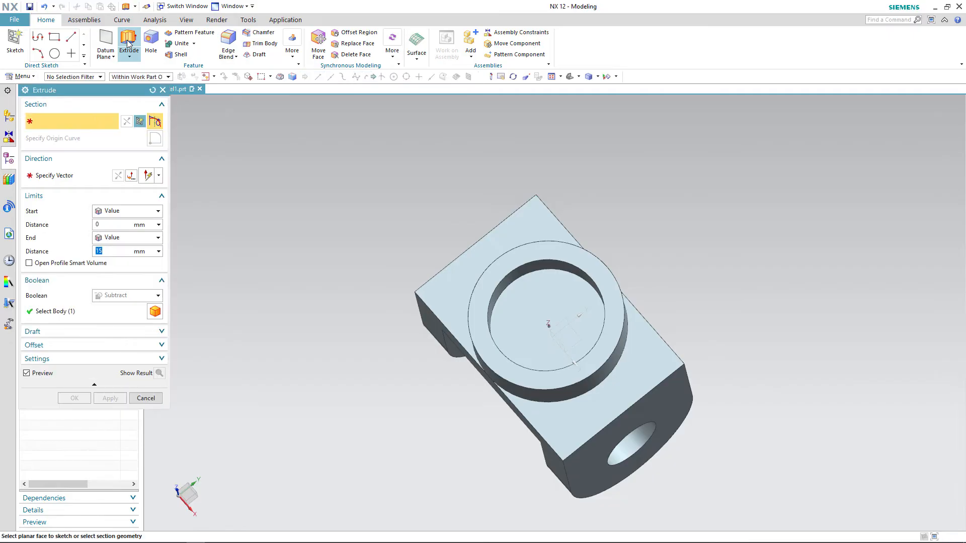
pyautogui.click(139, 122)
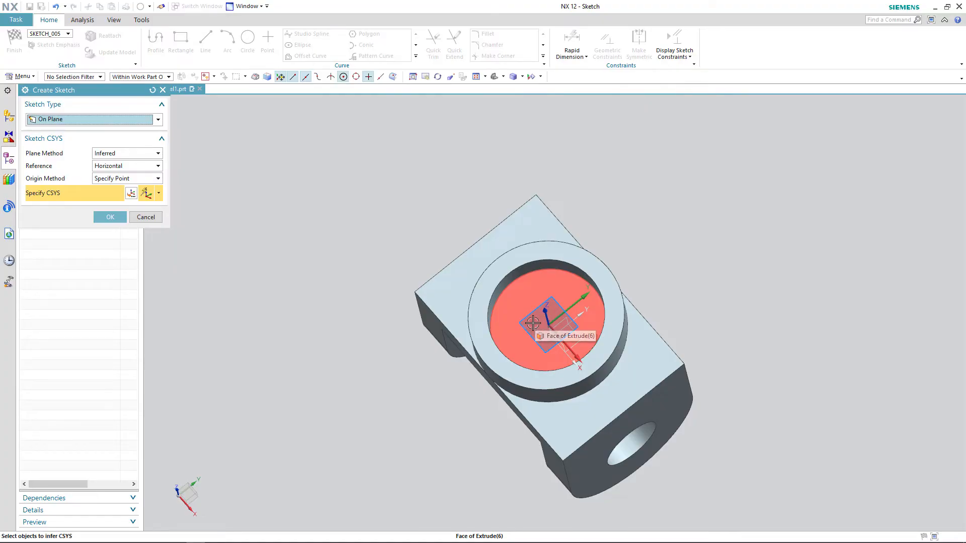
pyautogui.click(532, 323)
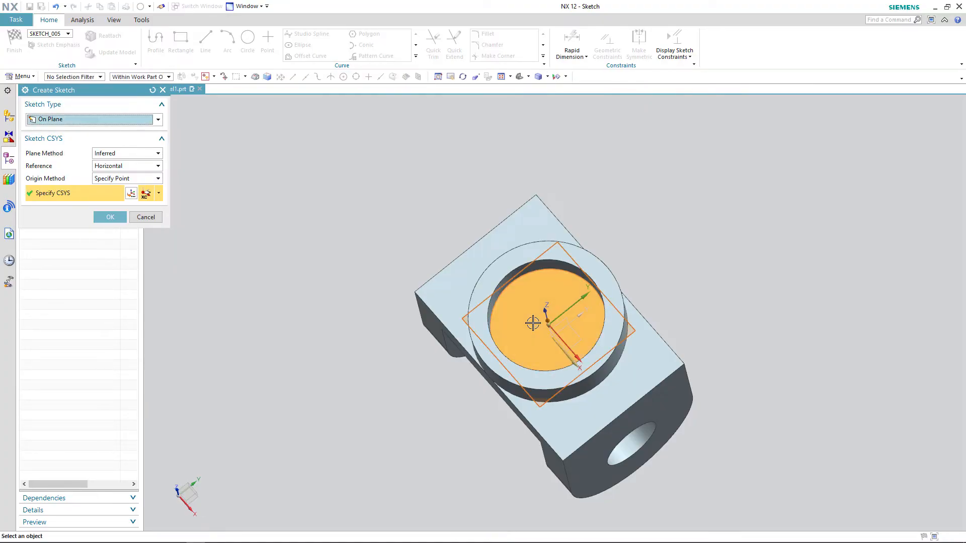
pyautogui.middleClick(533, 323)
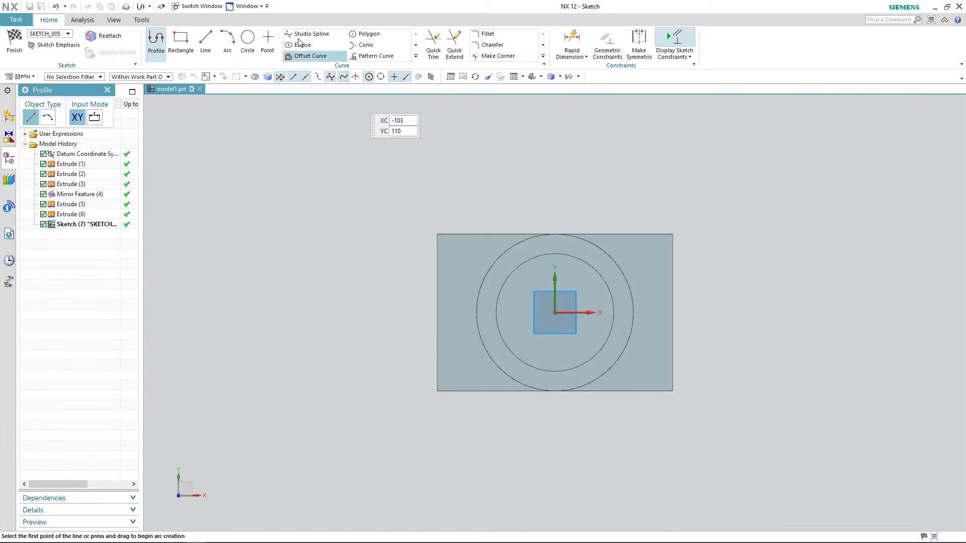
# Sketch a 30 mm diameter circle centred on the recess floor's sketch origin and finish the sketch.
pyautogui.click(248, 39)
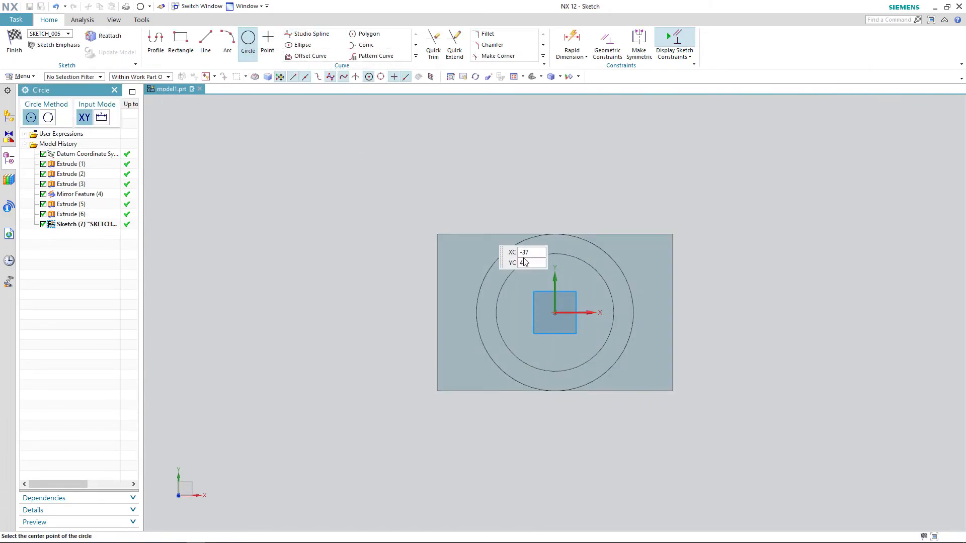
pyautogui.click(554, 313)
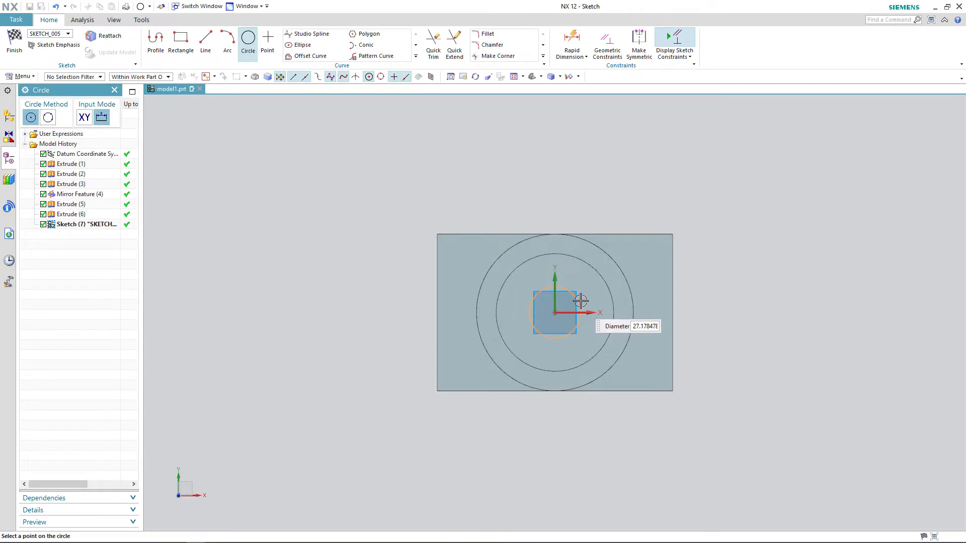
pyautogui.press('Return')
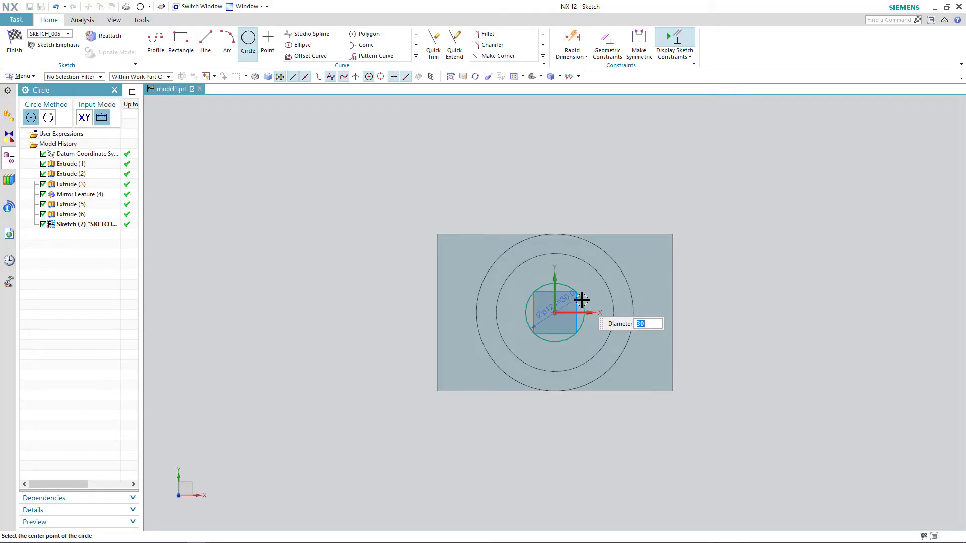
pyautogui.rightClick(705, 179)
pyautogui.click(740, 186)
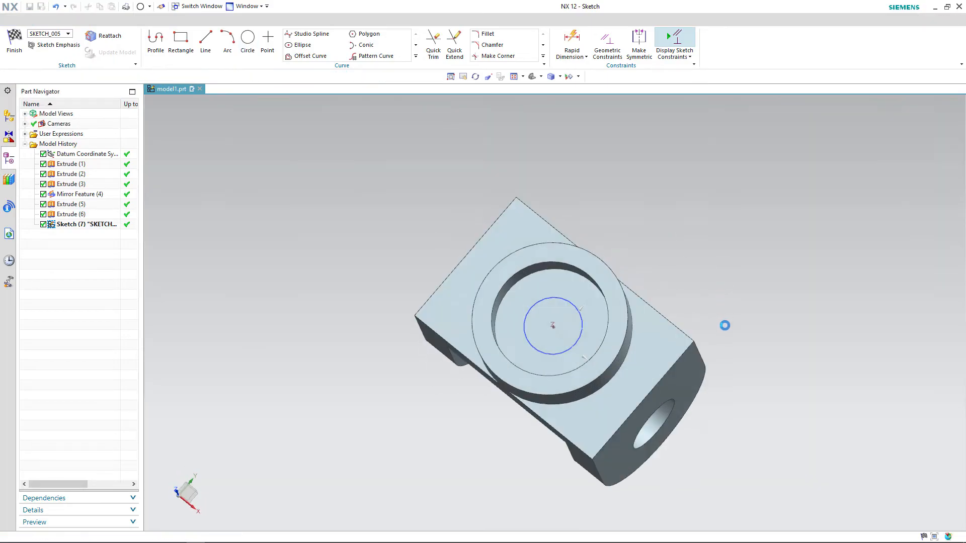
# Cut the 30 mm circle downward through the plate with Boolean Subtract and the end limit set to Until Next.
pyautogui.moveTo(459, 421)
pyautogui.mouseDown(button='middle')
pyautogui.moveTo(470, 370)
pyautogui.moveTo(530, 369)
pyautogui.moveTo(504, 345)
pyautogui.moveTo(494, 377)
pyautogui.moveTo(461, 366)
pyautogui.moveTo(491, 362)
pyautogui.moveTo(484, 355)
pyautogui.mouseUp(button='middle')
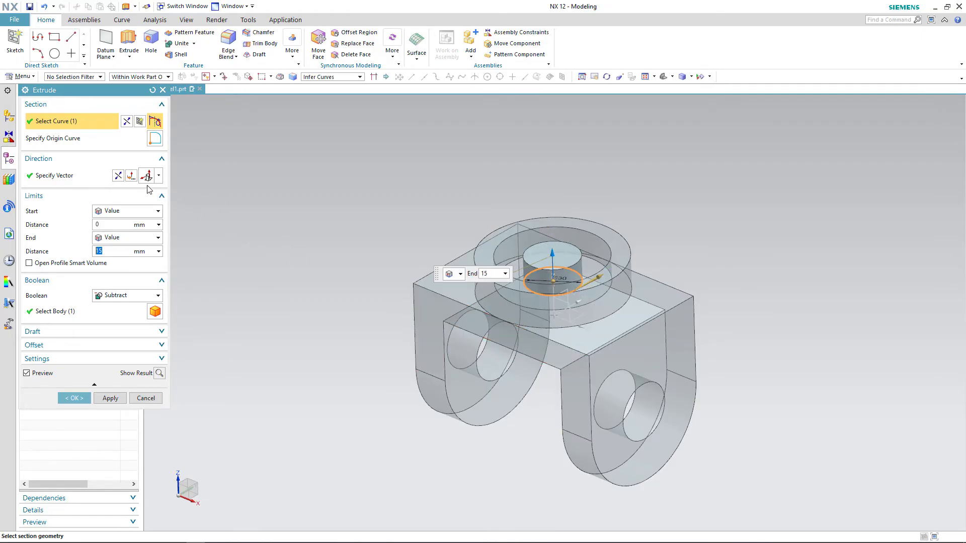
pyautogui.click(118, 177)
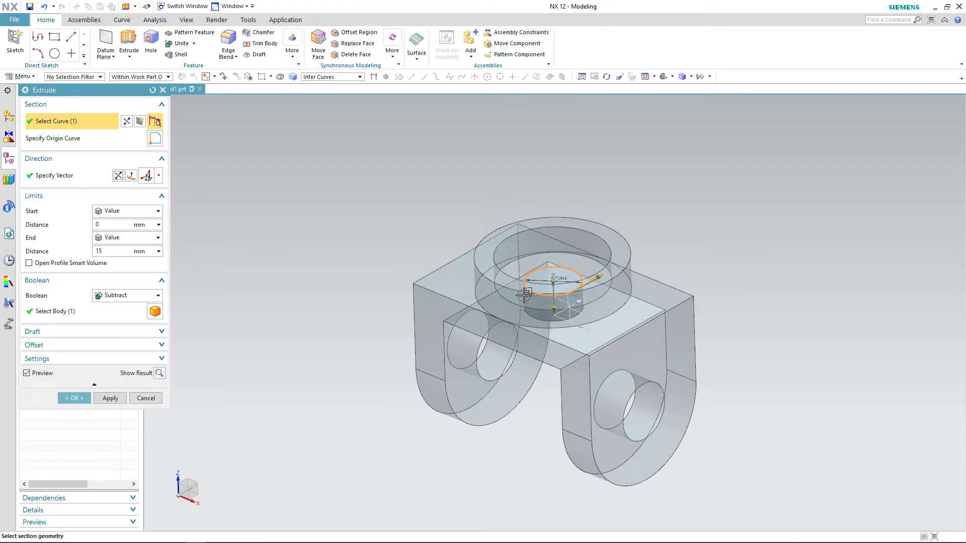
pyautogui.click(159, 296)
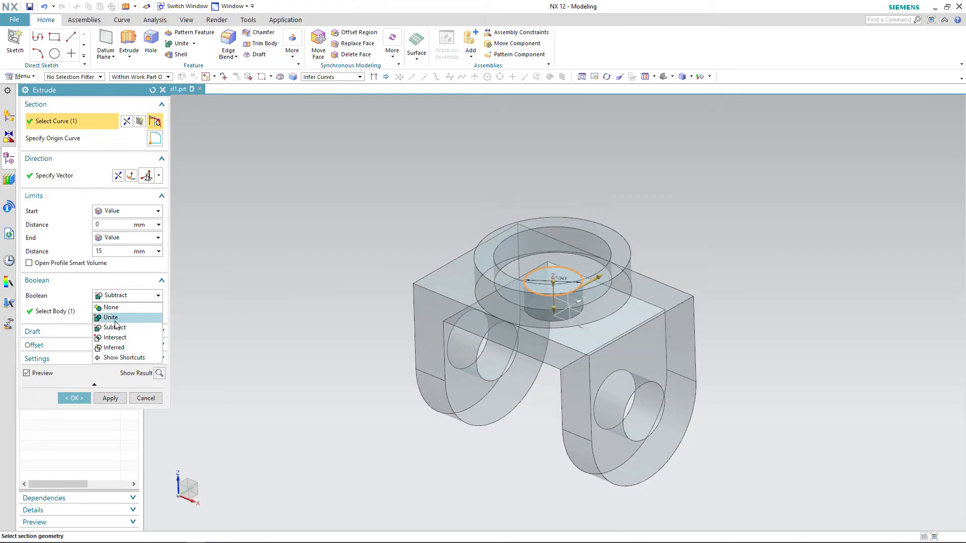
pyautogui.click(115, 330)
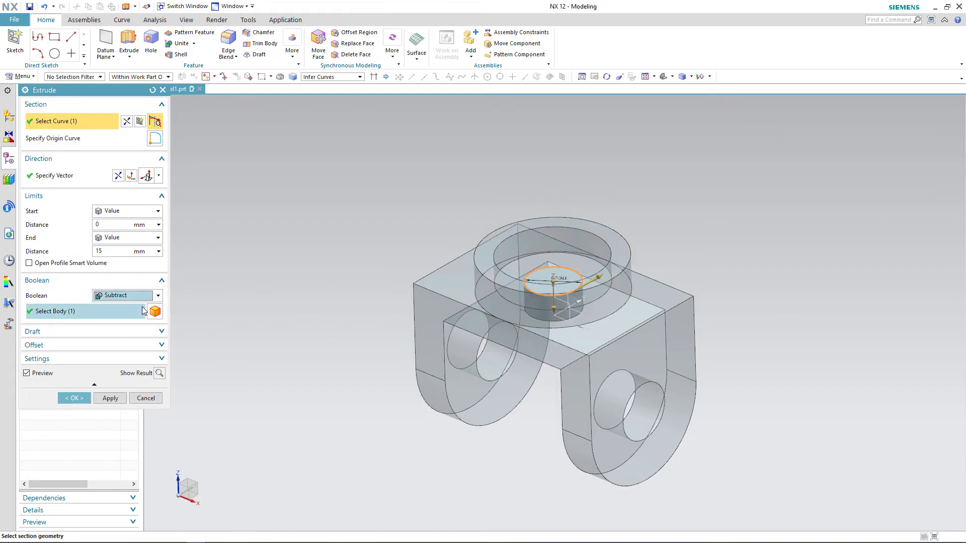
pyautogui.click(159, 238)
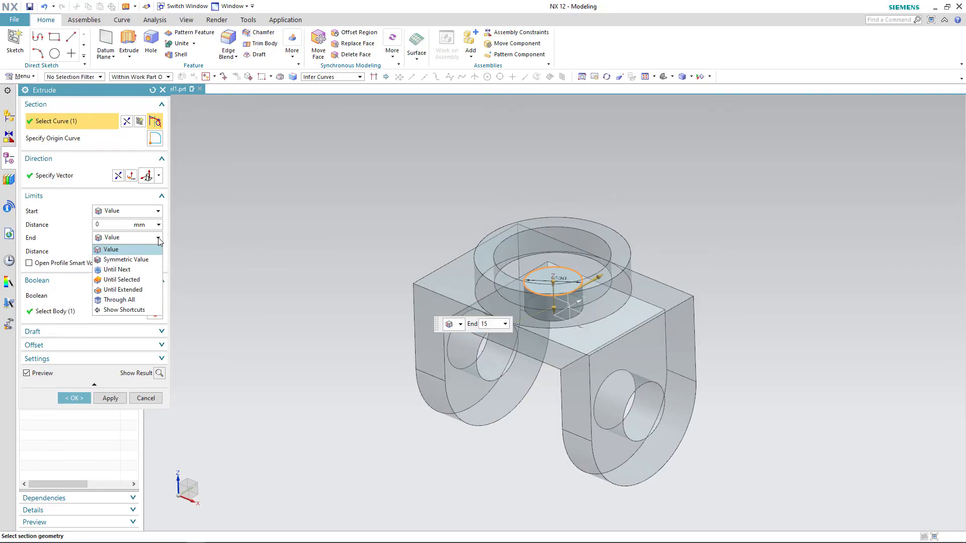
pyautogui.click(118, 271)
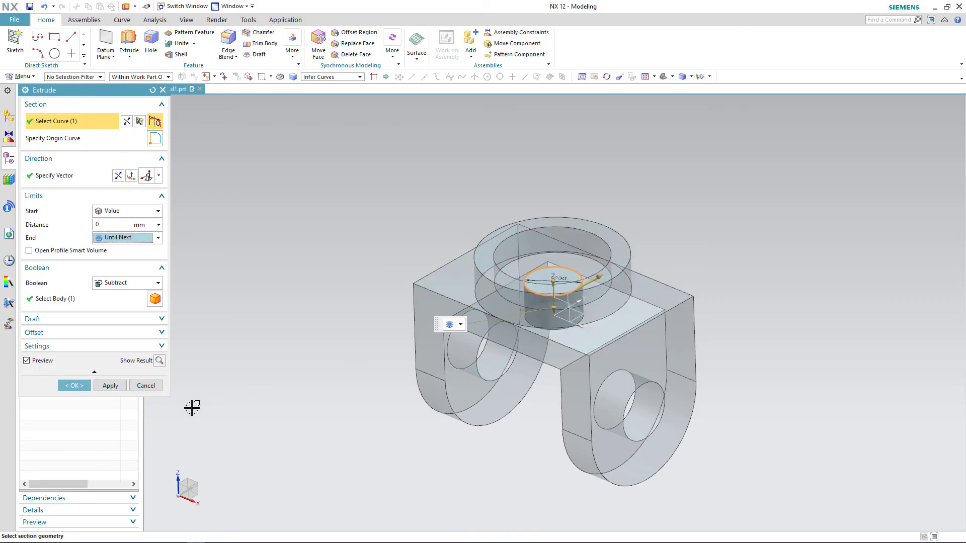
pyautogui.click(77, 385)
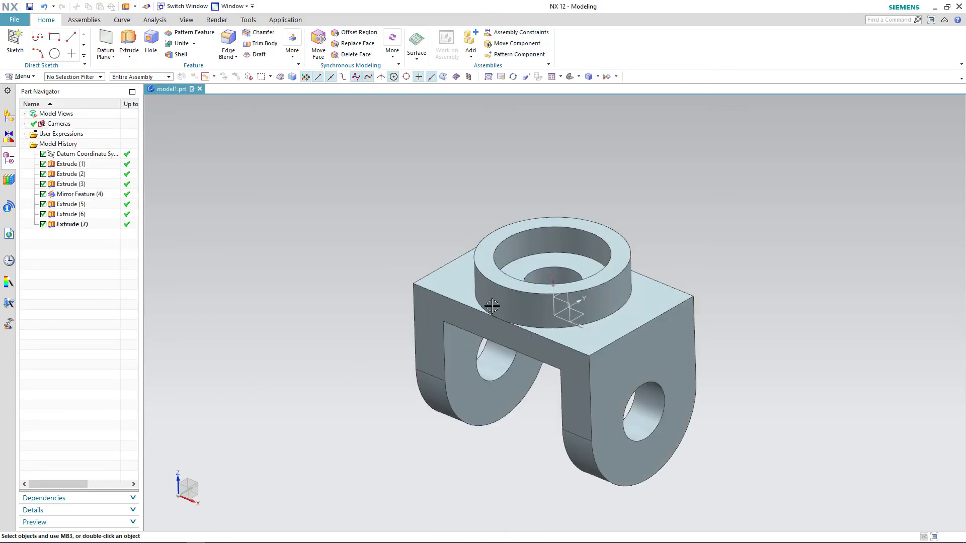
# Change the display colour of the bracket's entire solid body to Lime.
pyautogui.moveTo(654, 209)
pyautogui.mouseDown(button='middle')
pyautogui.moveTo(632, 263)
pyautogui.moveTo(663, 187)
pyautogui.moveTo(644, 201)
pyautogui.mouseUp(button='middle')
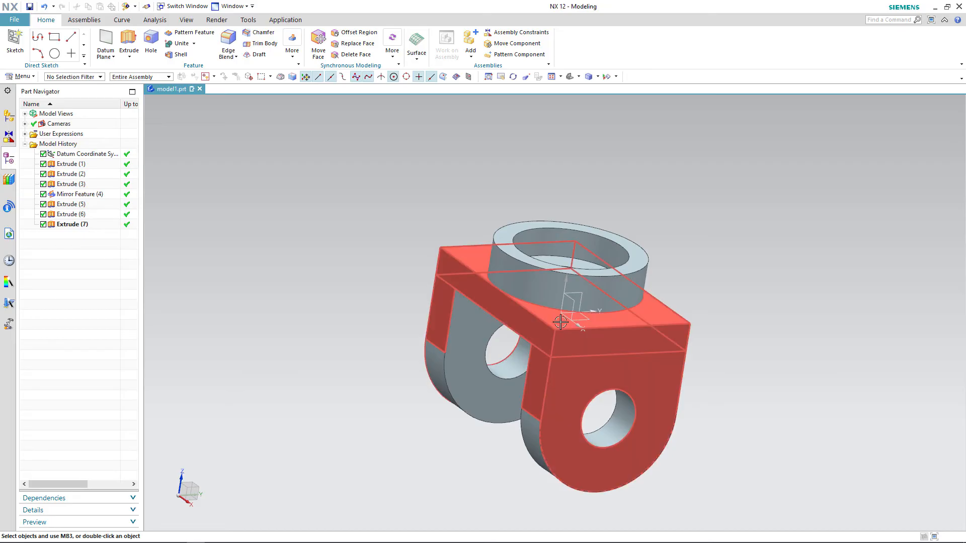
pyautogui.click(186, 20)
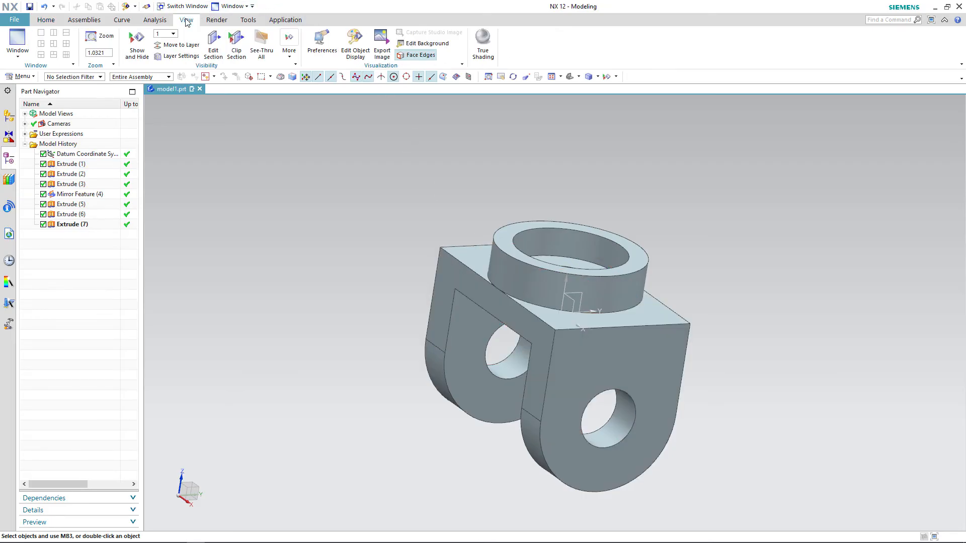
pyautogui.click(357, 51)
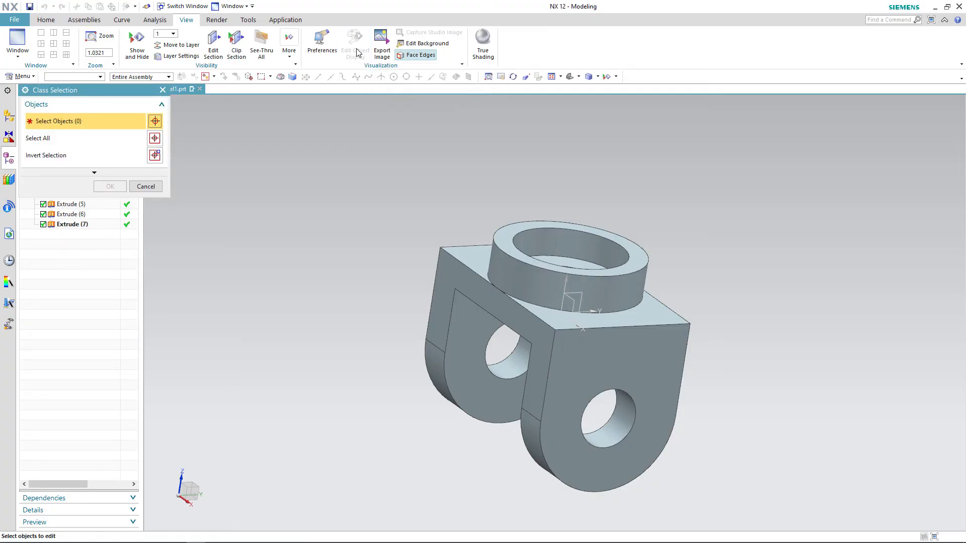
pyautogui.click(466, 274)
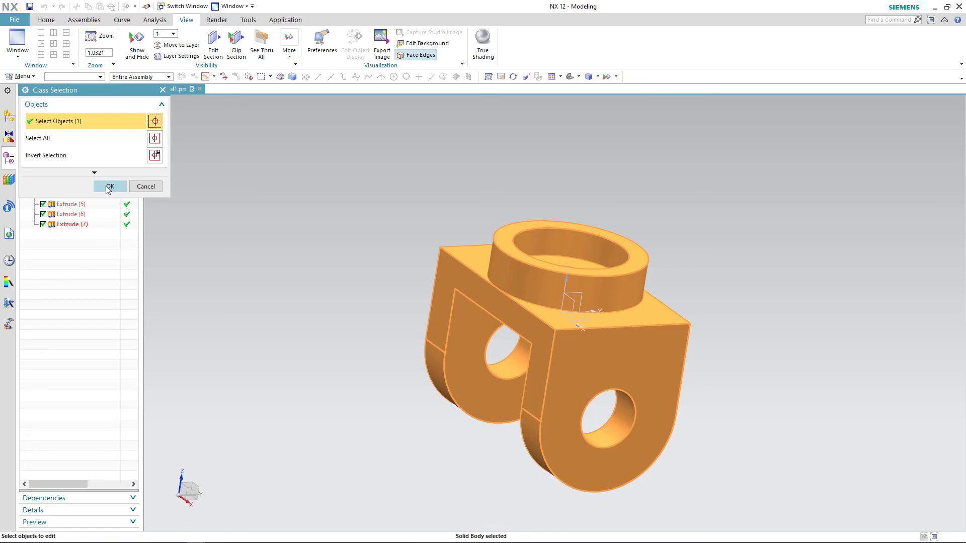
pyautogui.click(106, 186)
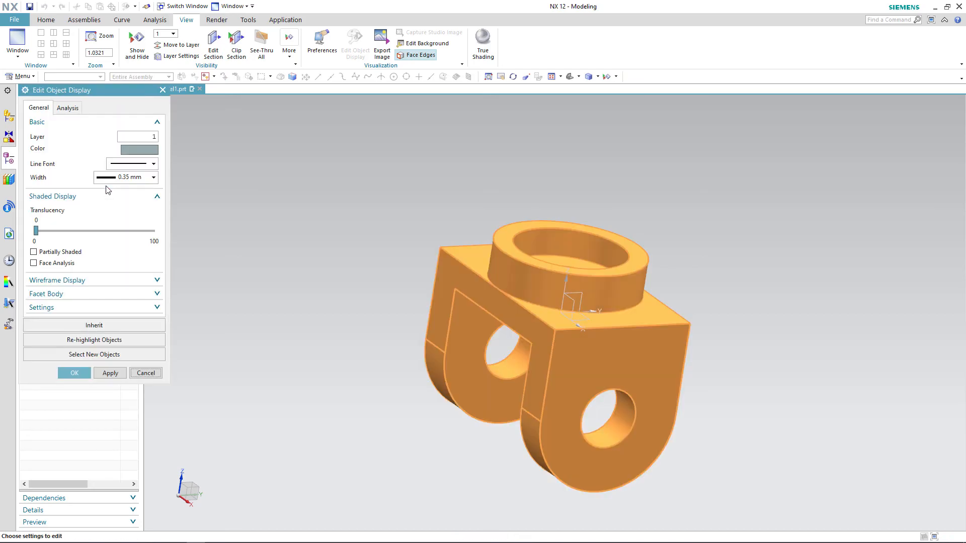
pyautogui.click(147, 150)
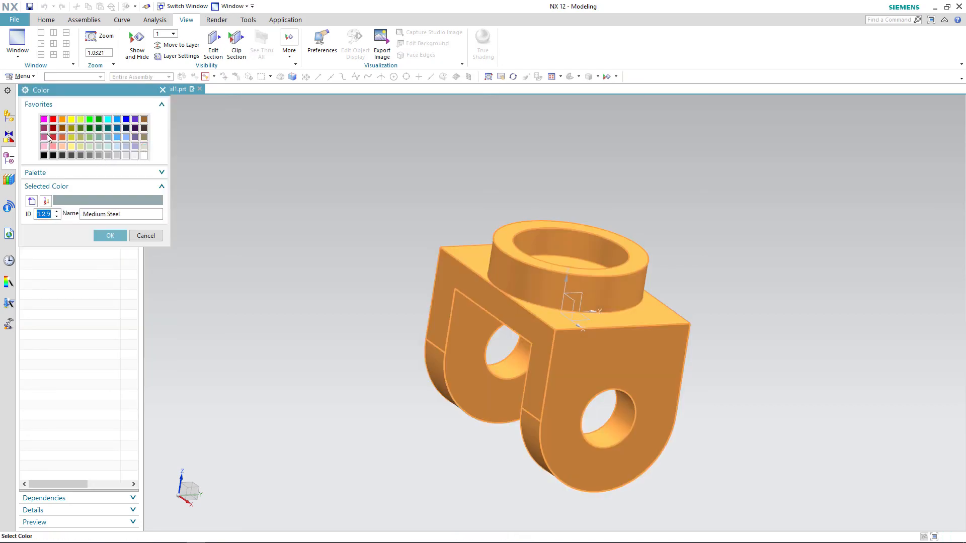
pyautogui.click(81, 120)
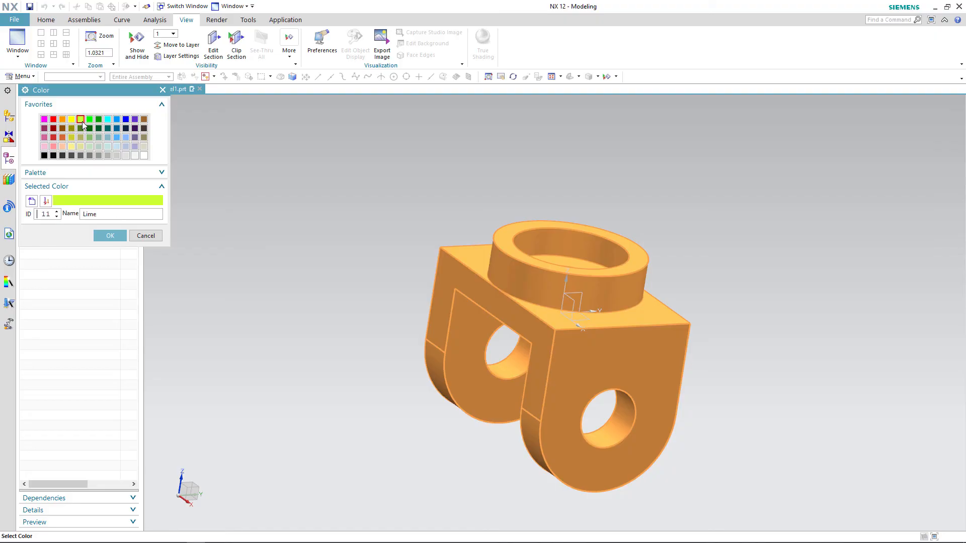
pyautogui.click(112, 237)
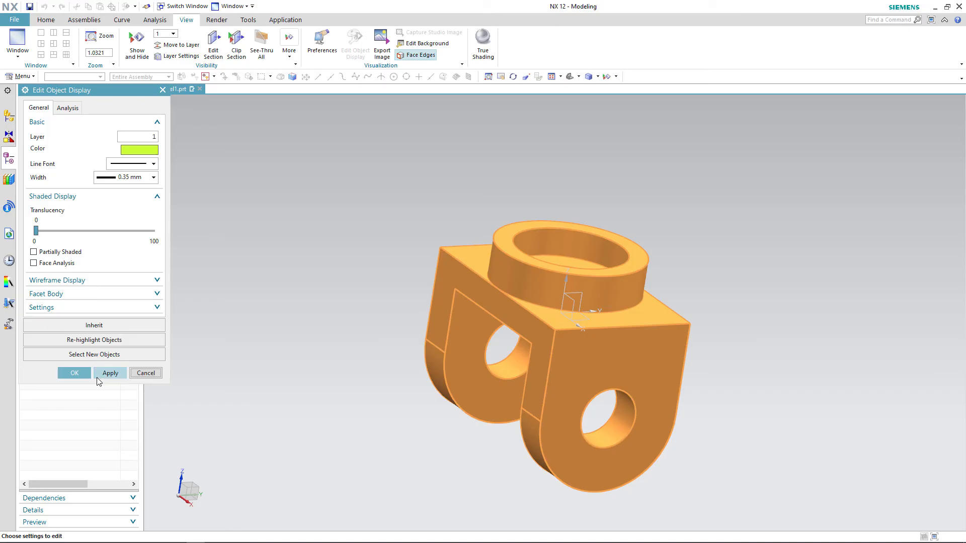
pyautogui.click(76, 375)
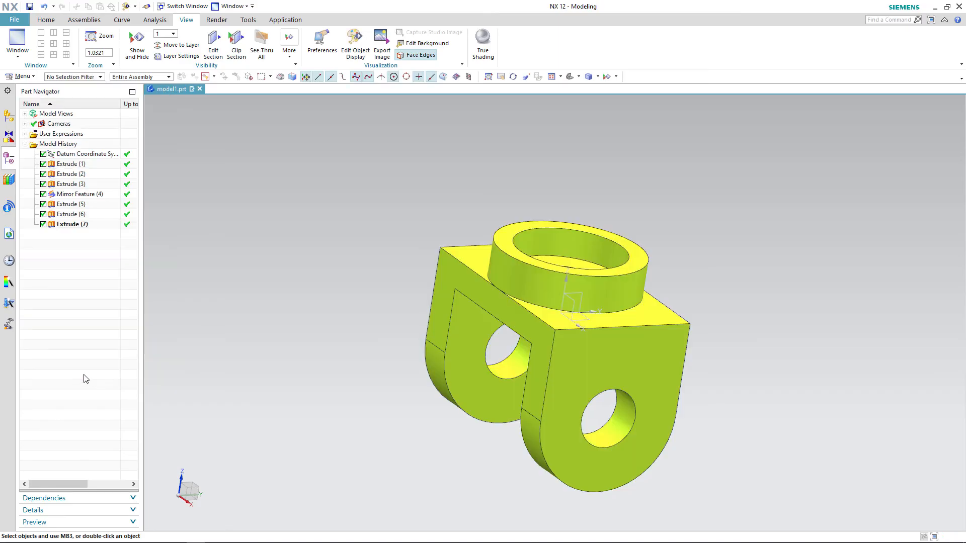
# Fit the whole bracket in a standard trimetric view and orbit it to inspect the finished model.
pyautogui.click(571, 78)
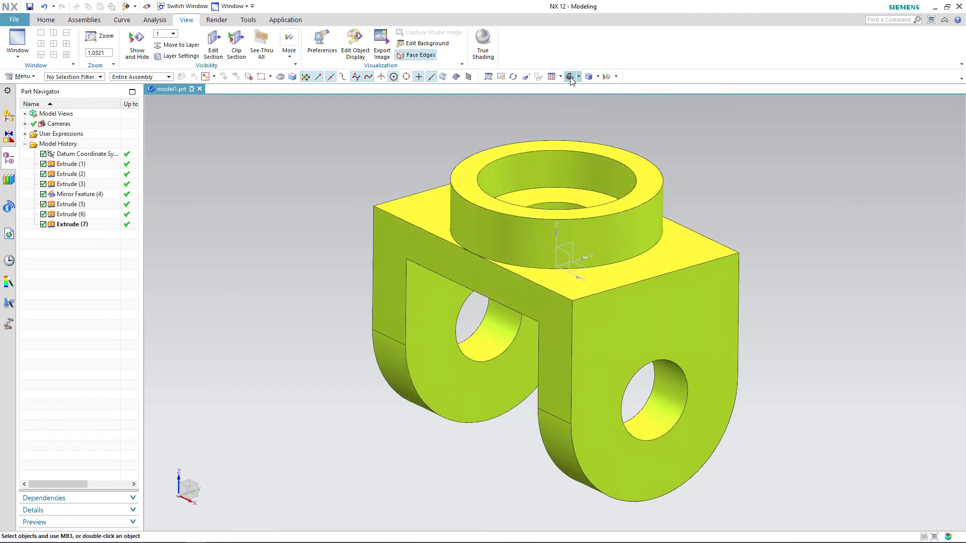
pyautogui.moveTo(699, 179); pyautogui.dragTo(684, 218, button='middle')
pyautogui.press('Home')
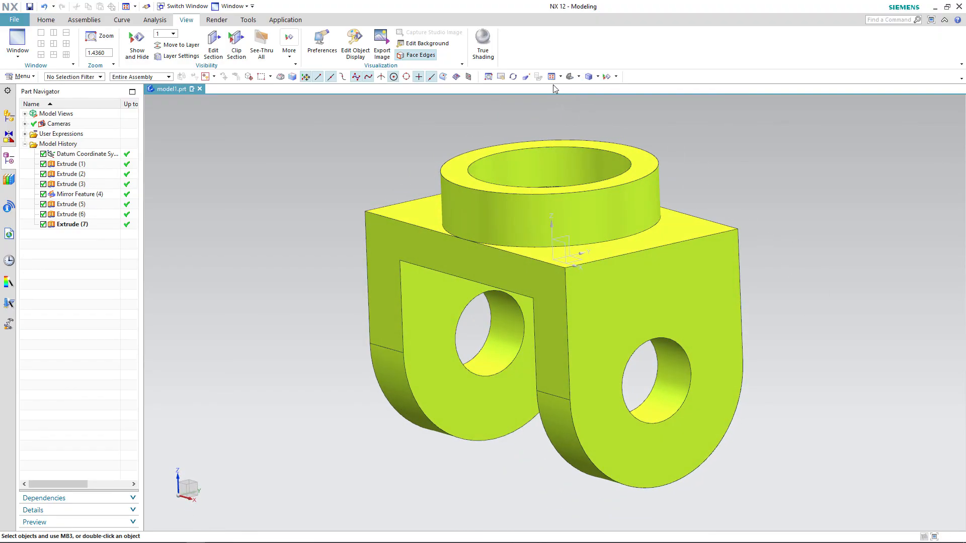